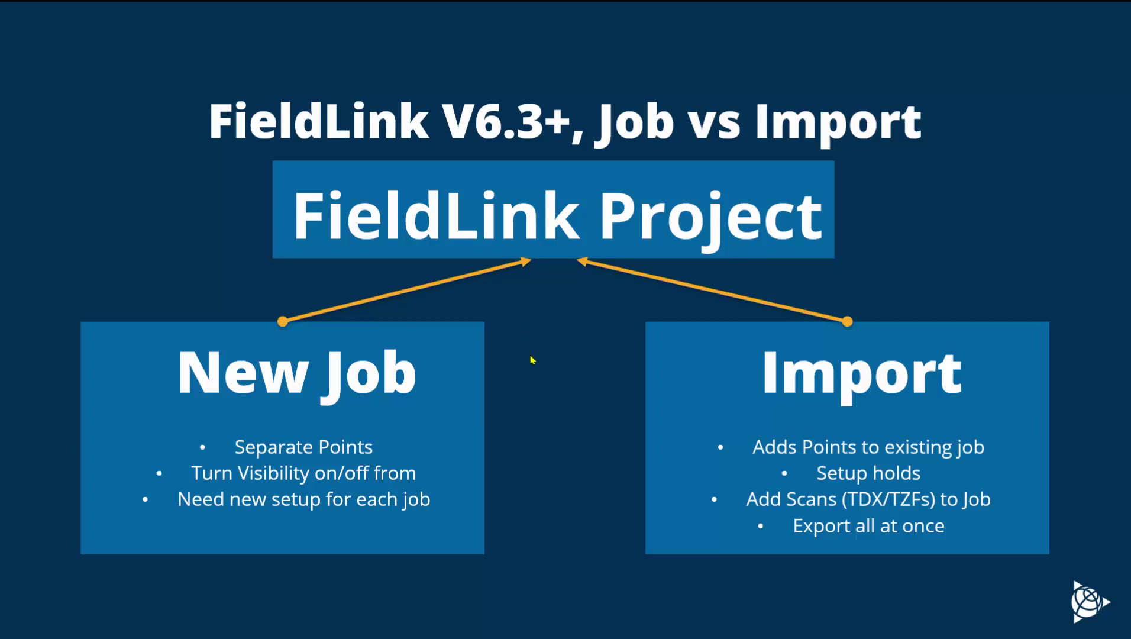
Move from the overview slide to the FieldLink tablet demo showing the job v import layers.
click(567, 356)
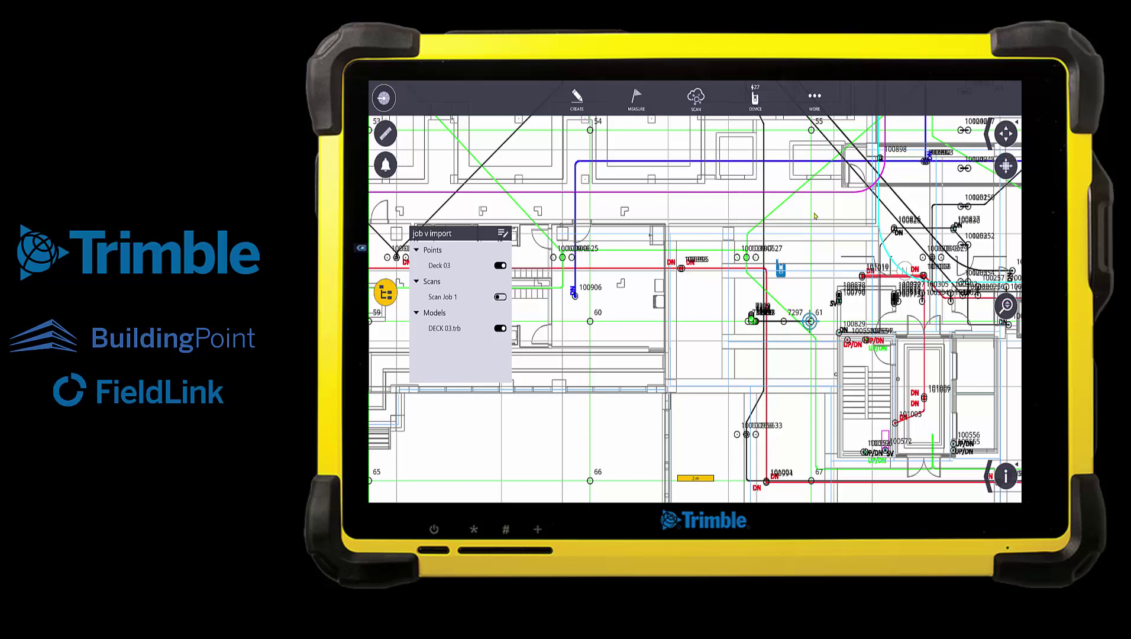
Open the job v import project's contents in the project manager.
click(502, 235)
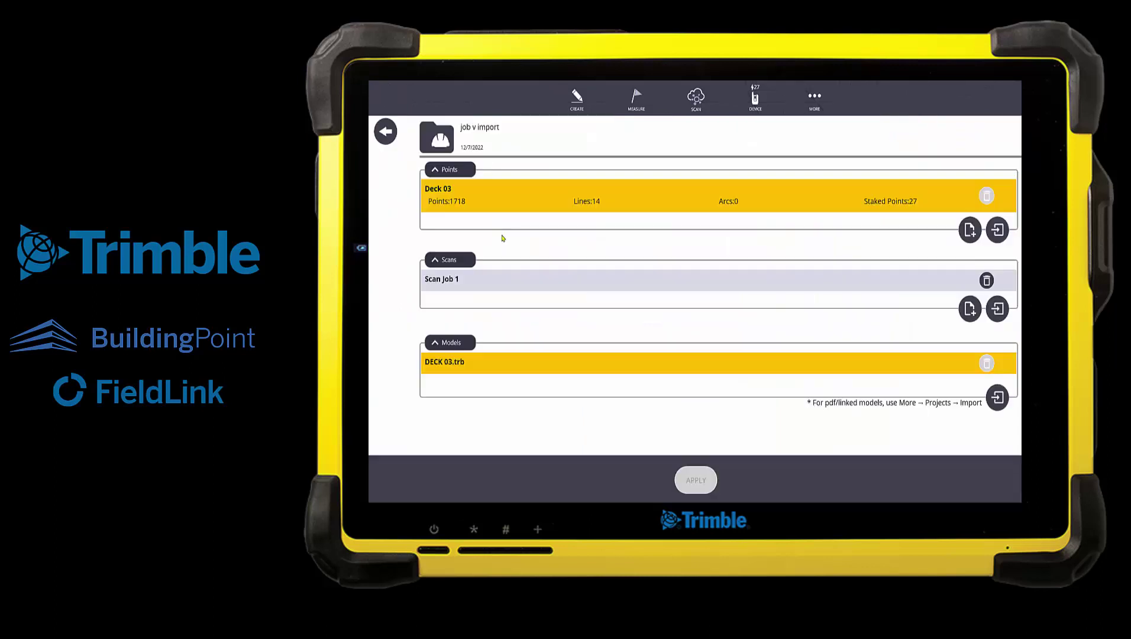
click(815, 101)
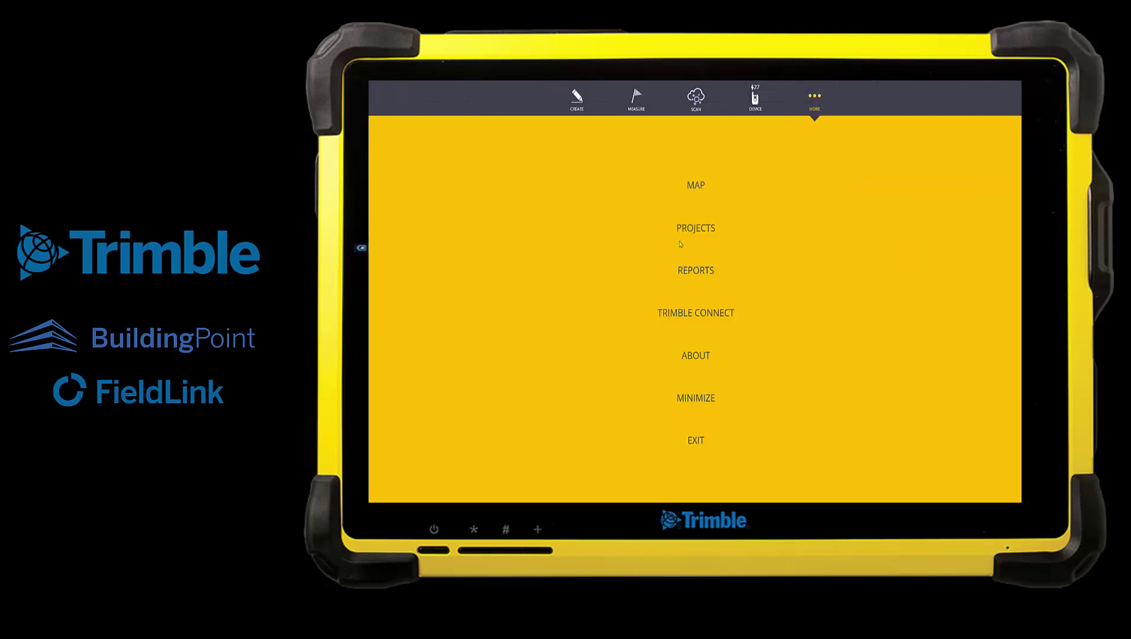
click(690, 230)
click(692, 242)
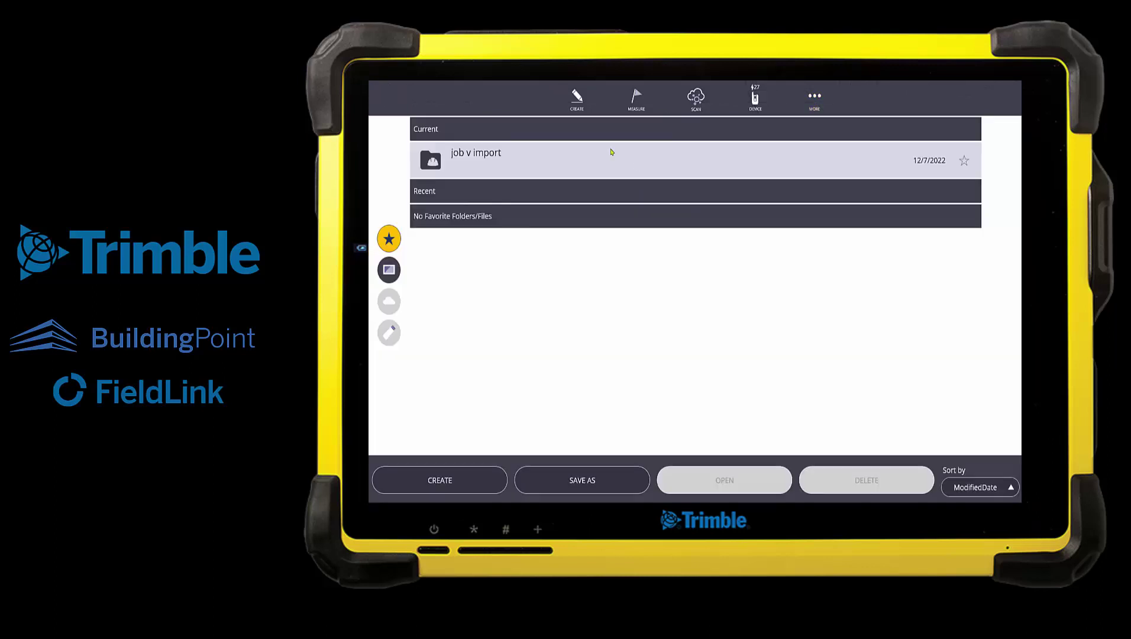
click(538, 161)
click(544, 185)
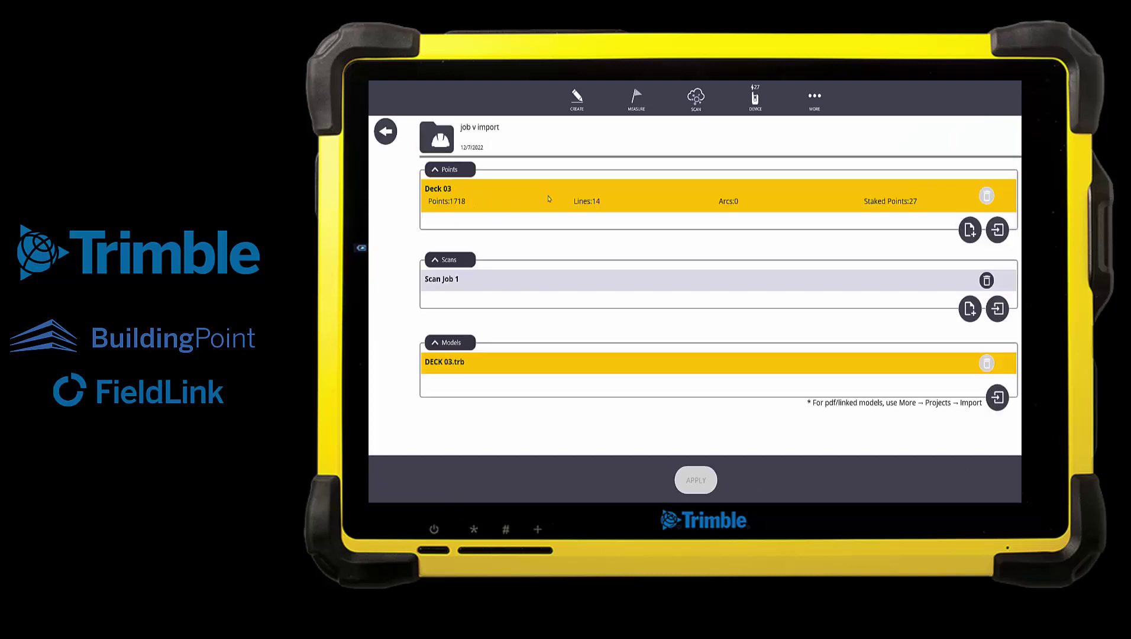
Import the Deck2 points file from the Documents folder into the job.
click(997, 235)
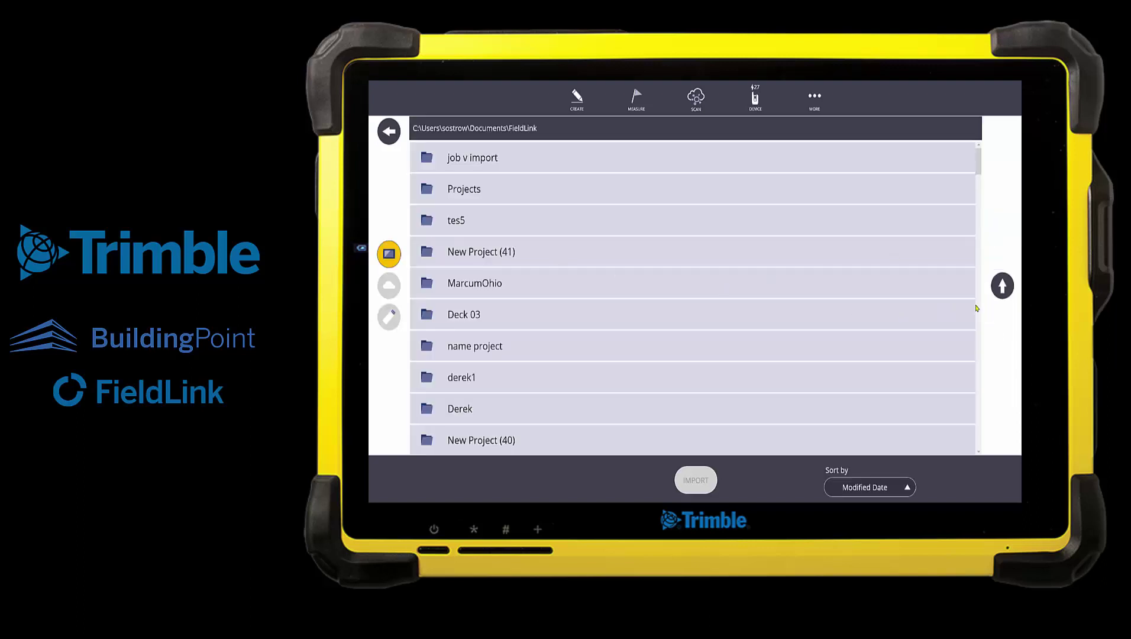
click(1002, 285)
scroll(577, 448, down, 1)
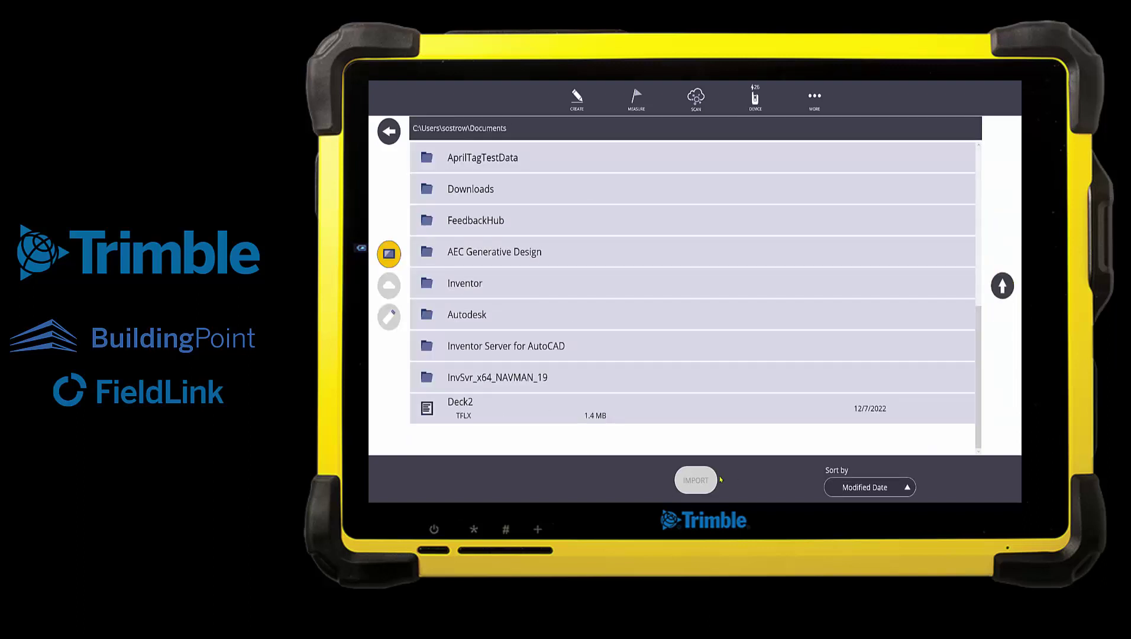
click(615, 411)
click(696, 480)
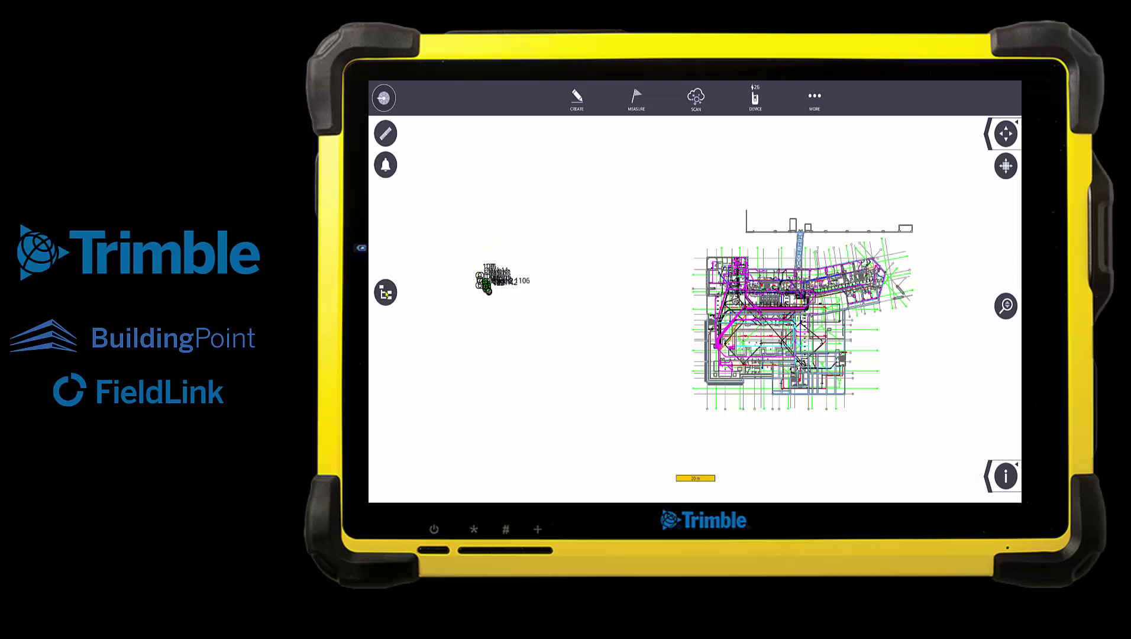
Switch on the Deck 03 points in the layer list and bring up the Projects options.
click(386, 293)
click(418, 250)
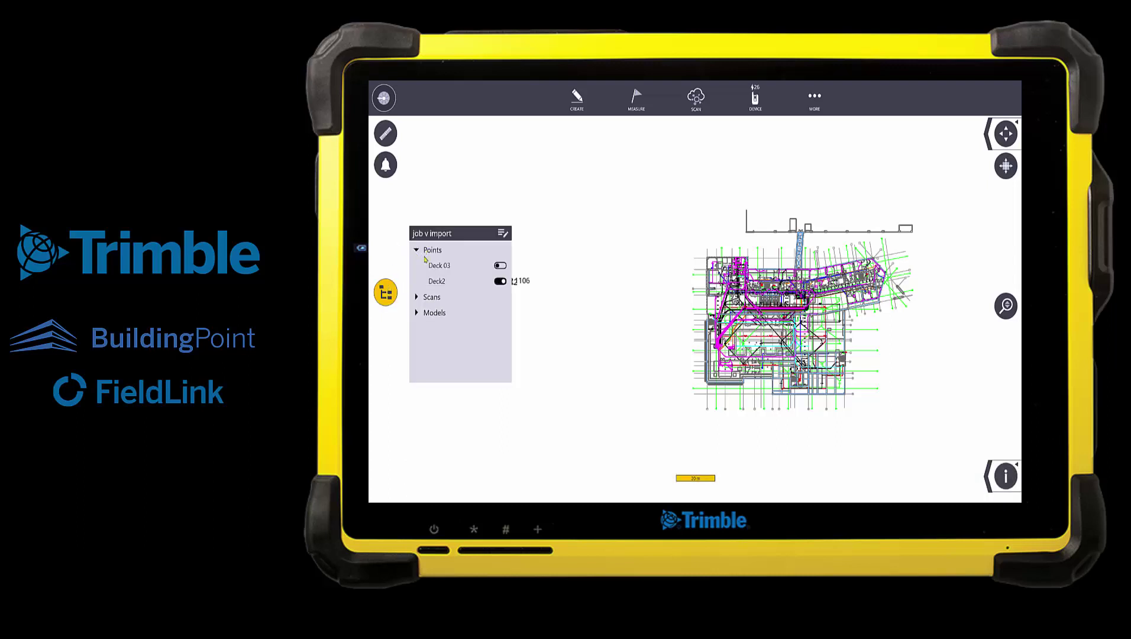
click(501, 266)
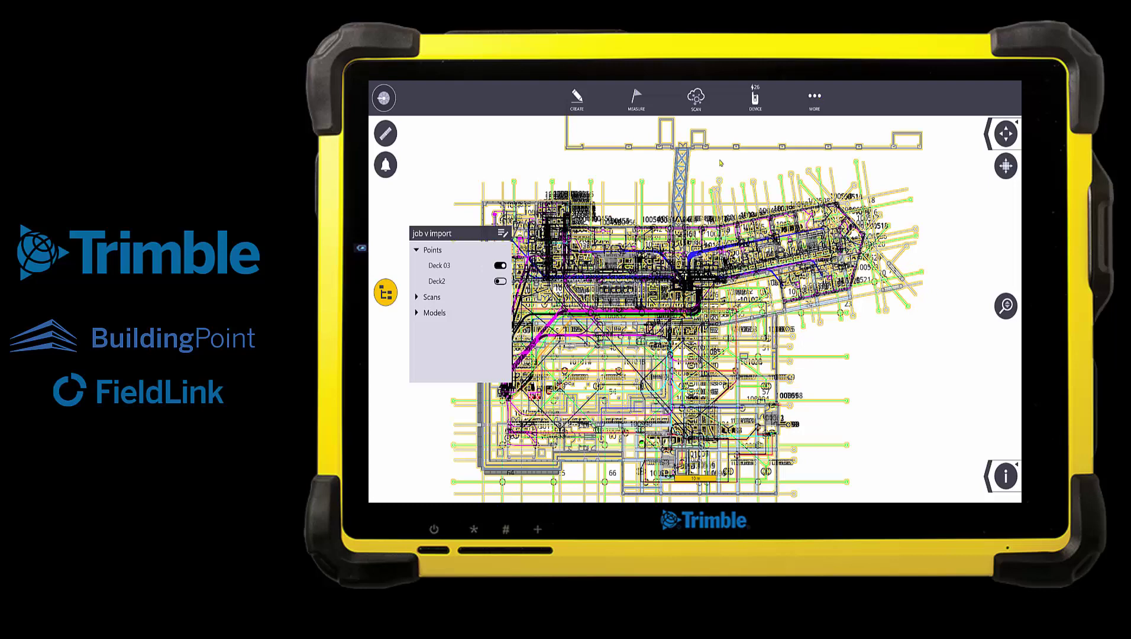
click(809, 110)
click(692, 229)
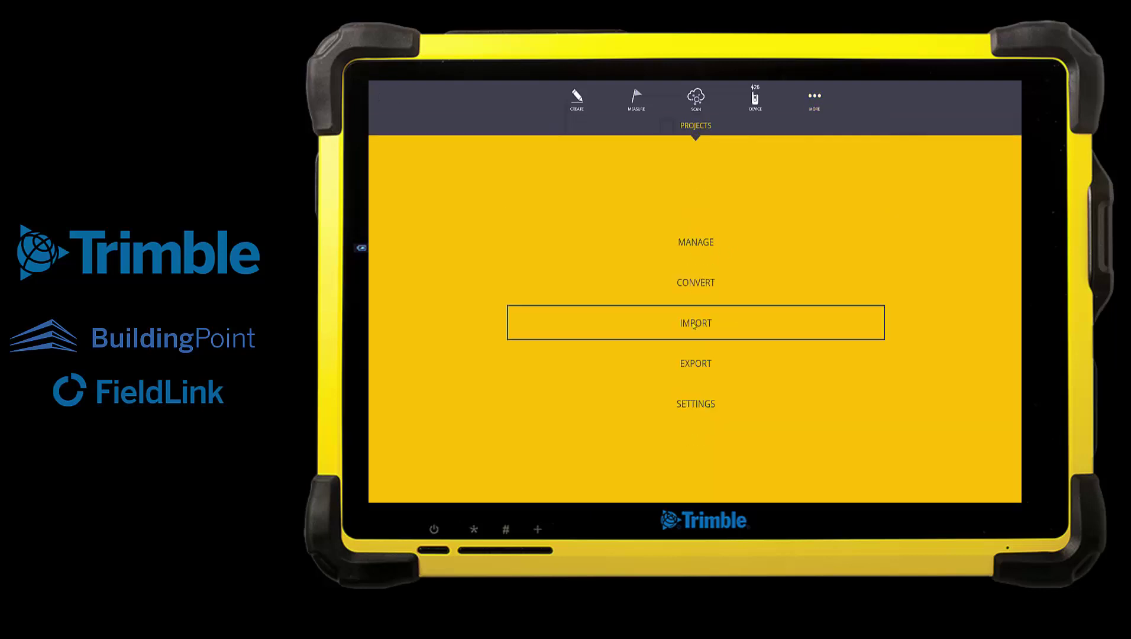
Re-import Deck2 and overwrite the existing local copy.
click(694, 324)
scroll(721, 307, down, 10)
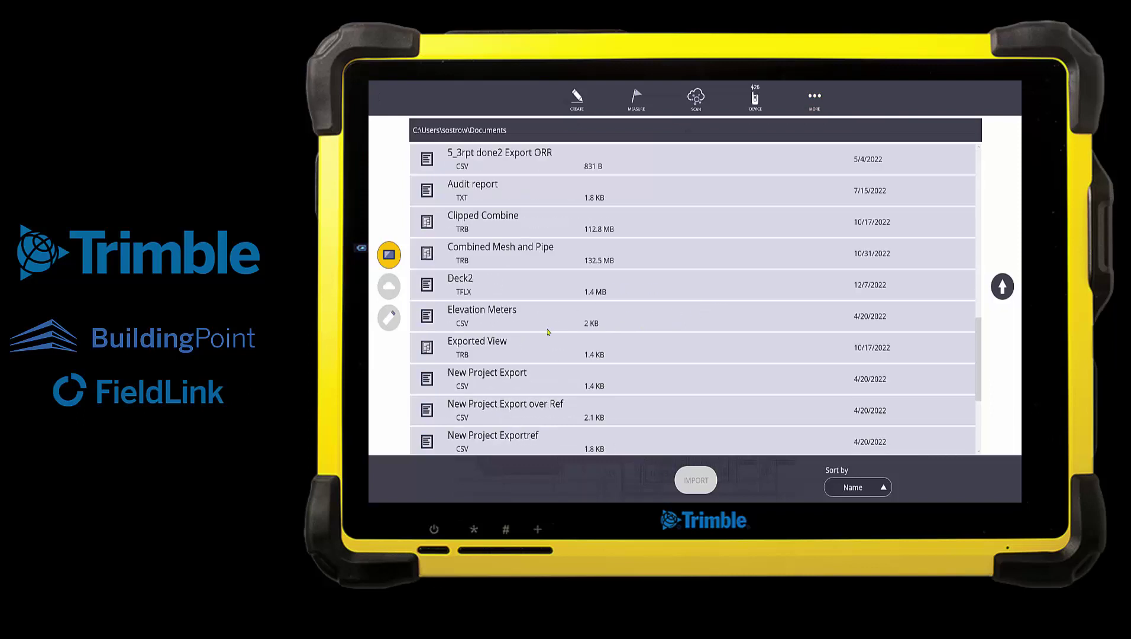
click(497, 299)
click(689, 478)
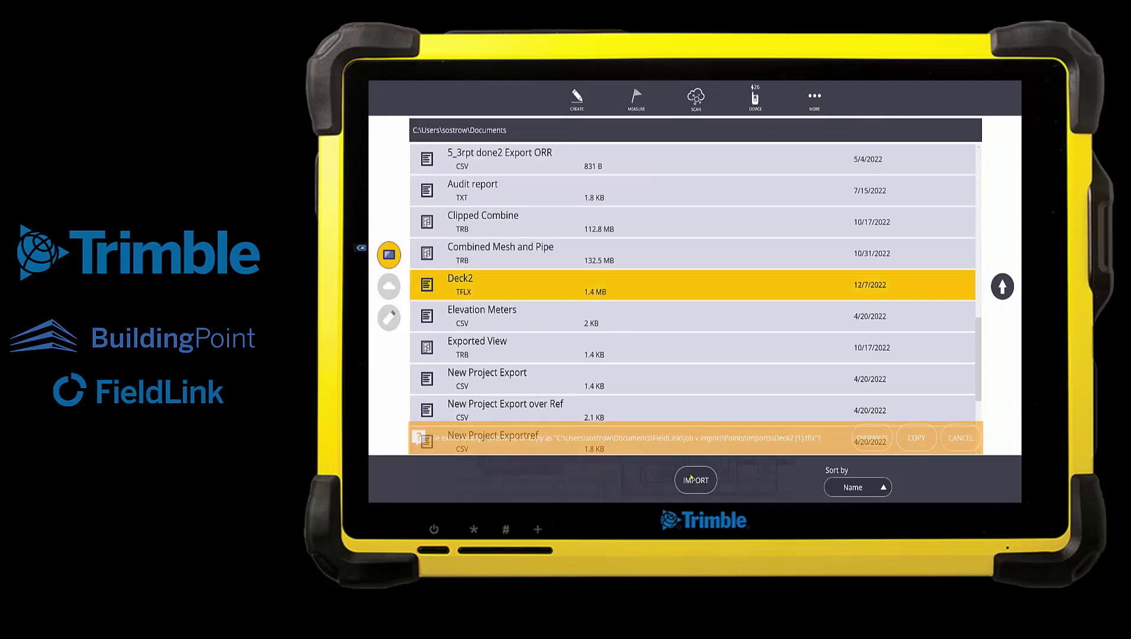
click(871, 438)
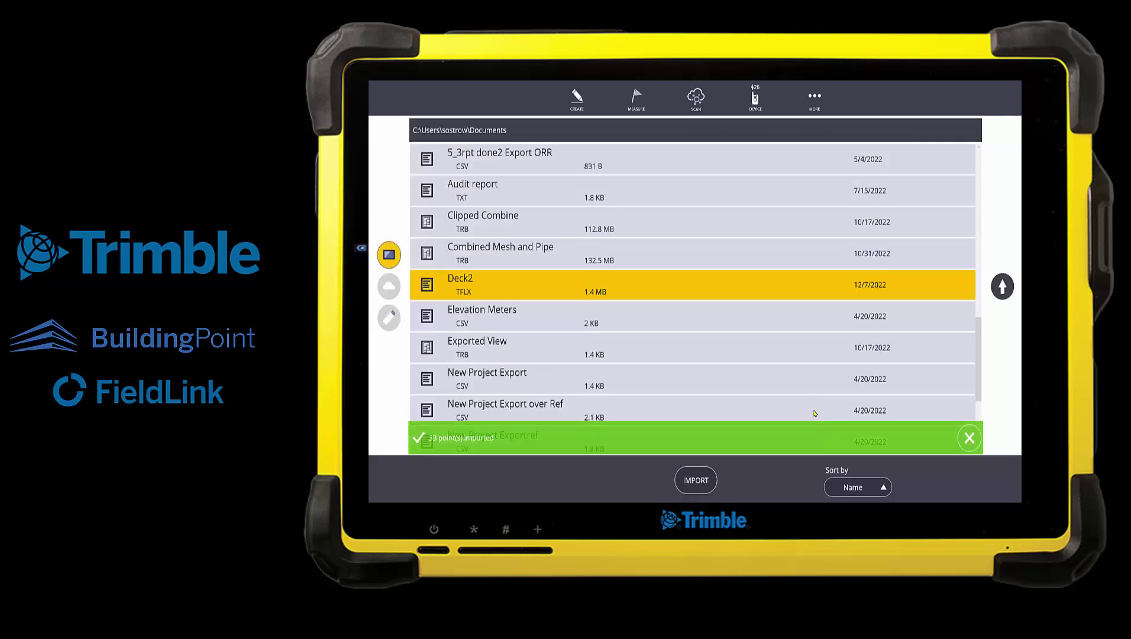
Return to the map, zoom in on the 33 imported points, and open the Device menu.
click(815, 96)
click(697, 185)
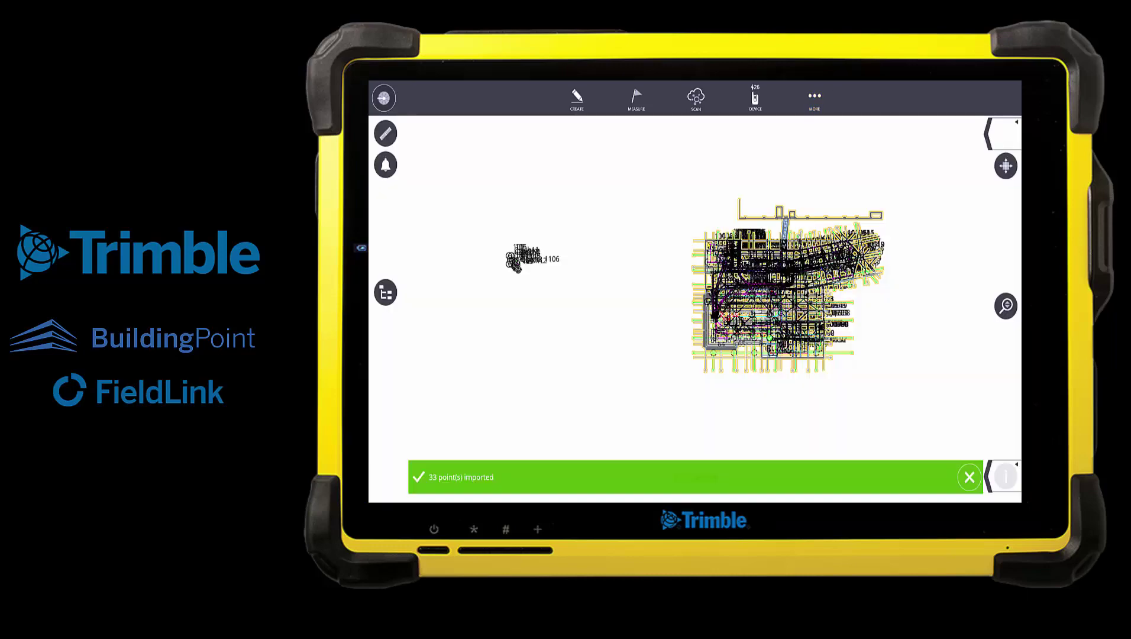
scroll(567, 281, up, 2)
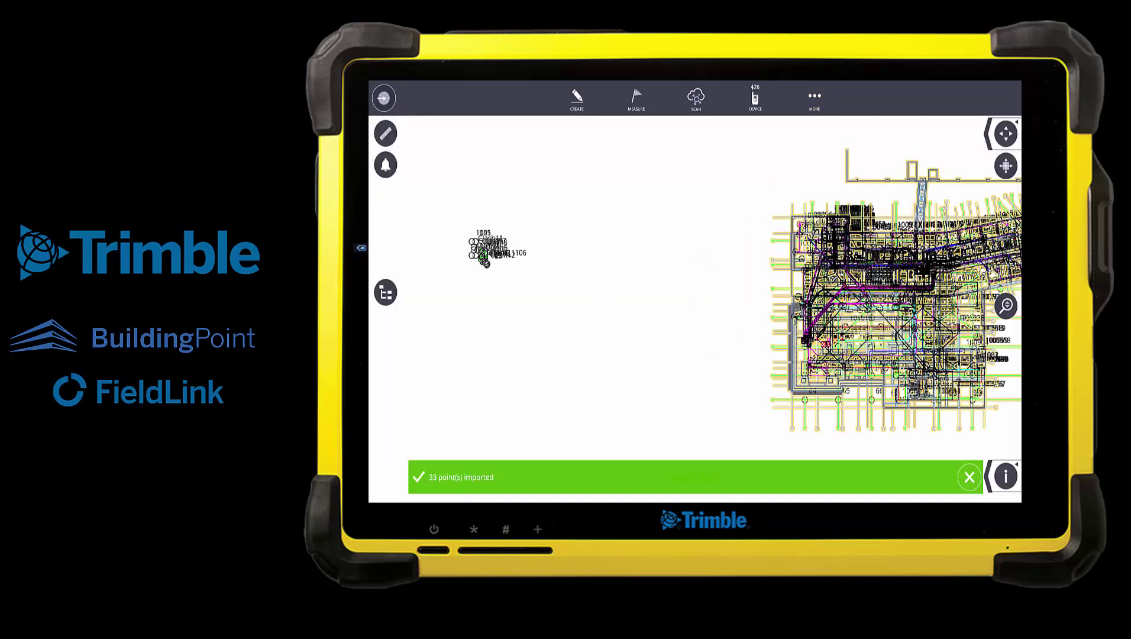
scroll(968, 345, up, 1)
scroll(967, 345, up, 2)
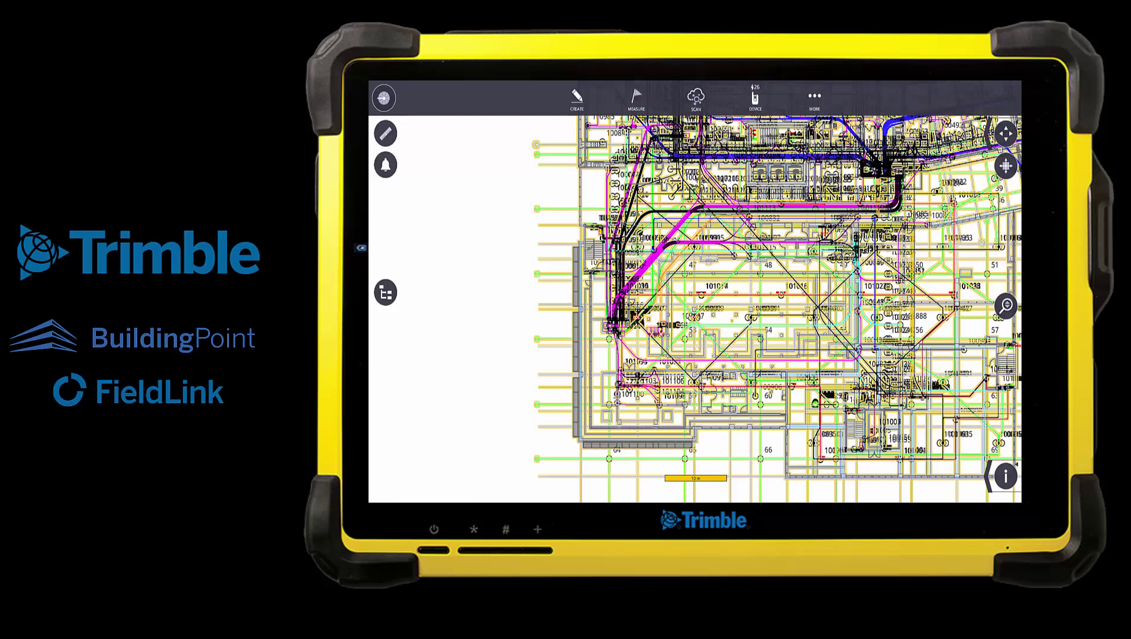
click(755, 98)
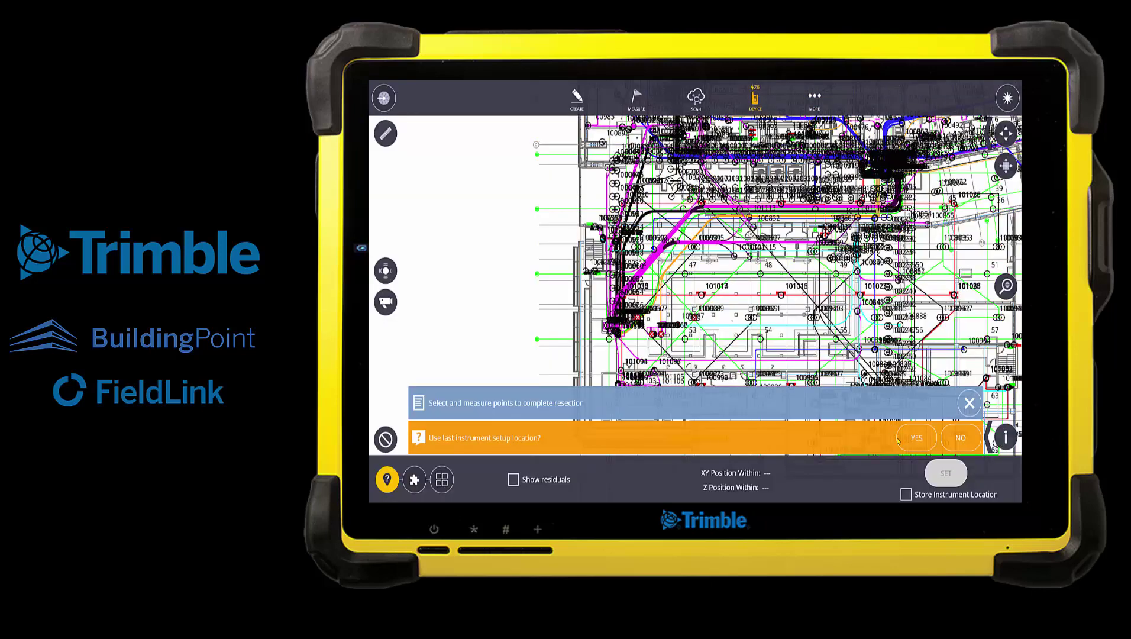
Establish the instrument location, then return to the map with the job v import layer list open.
click(916, 438)
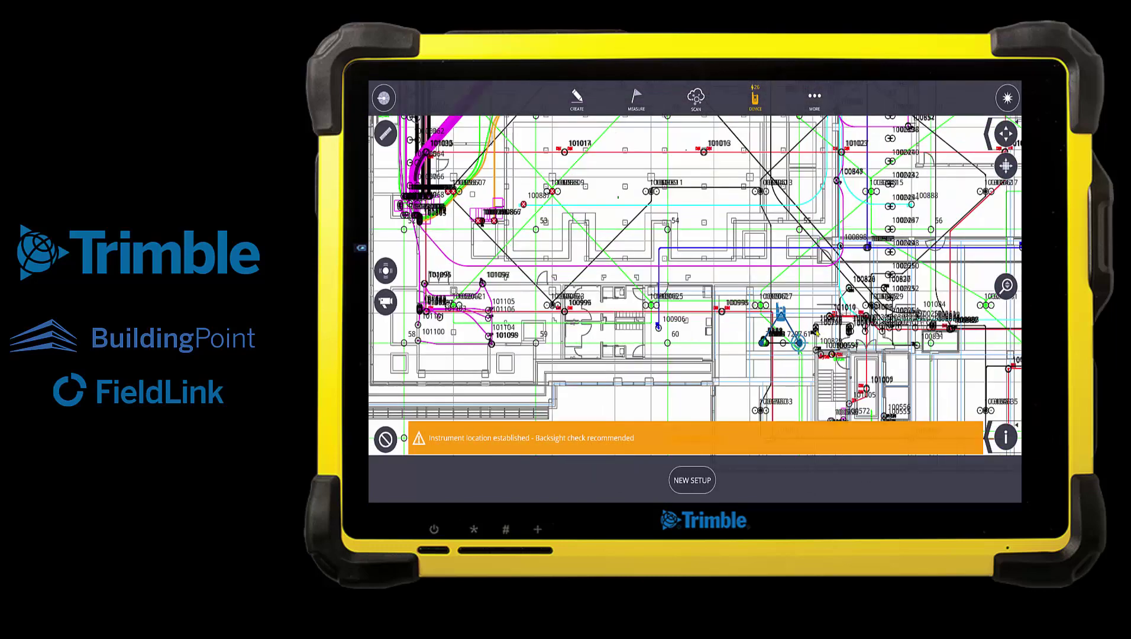
click(816, 99)
click(694, 185)
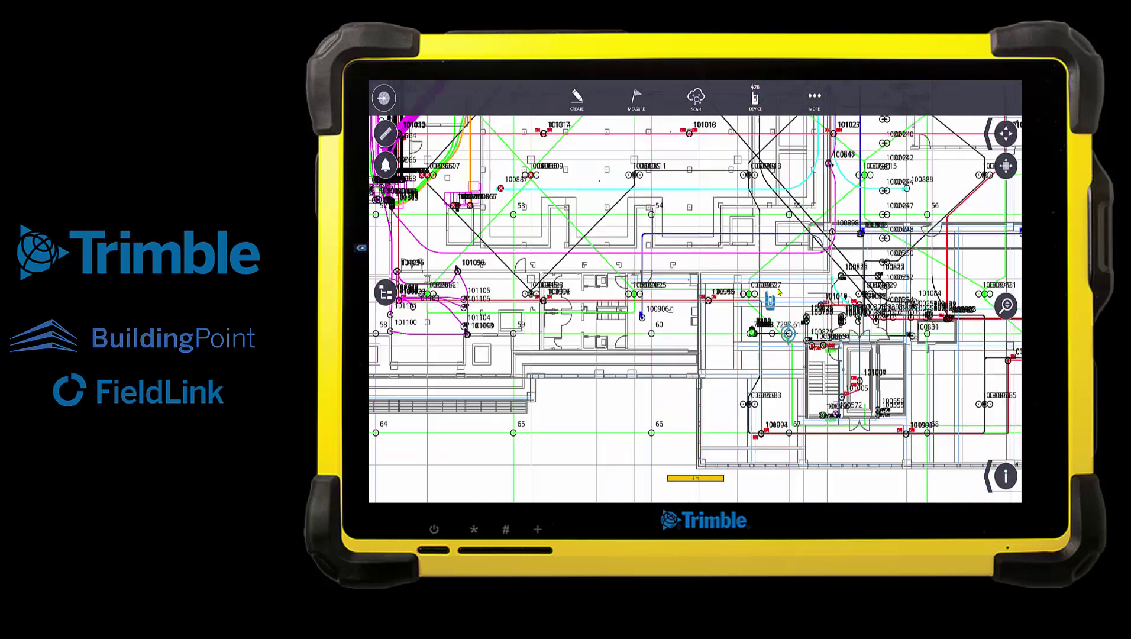
click(385, 292)
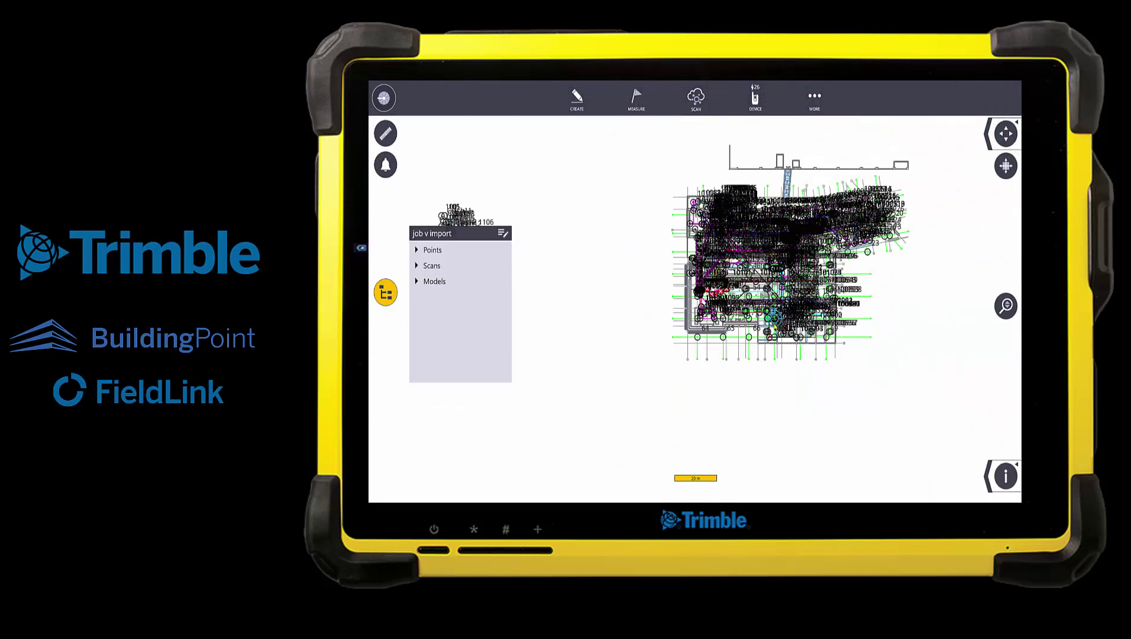
Toggle Deck 03 off, Deck2 on, Deck 03 back on, expand Models, then close the layer list.
click(417, 250)
click(499, 265)
click(500, 281)
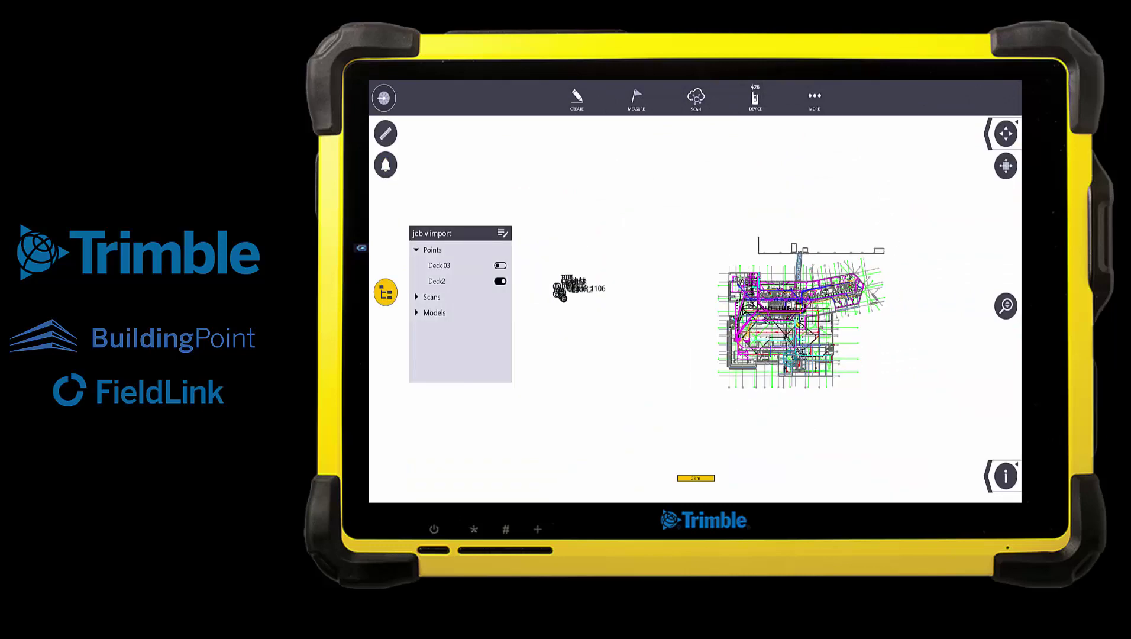
click(501, 266)
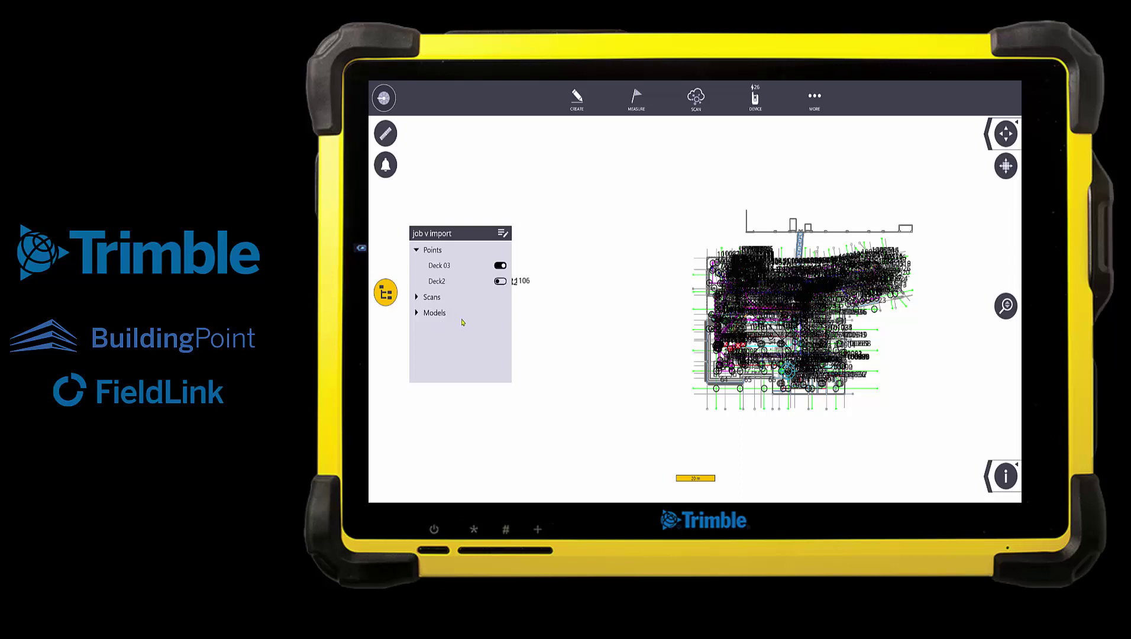
click(417, 314)
click(381, 295)
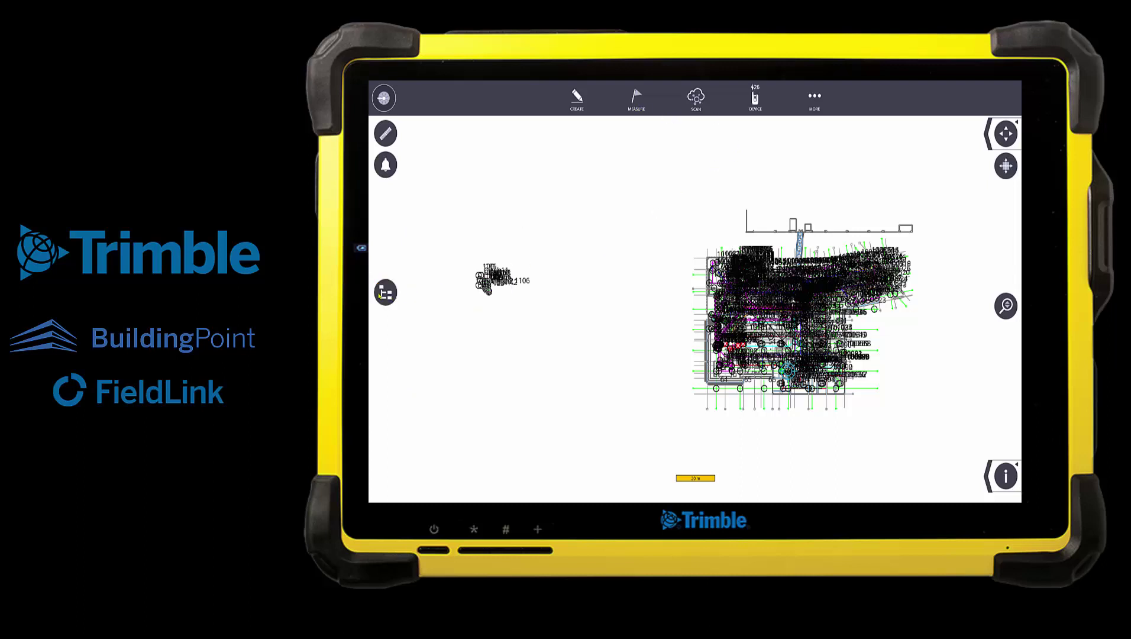
Start point layout from the map and dismiss the 'Setup has not been completed' warning.
click(815, 99)
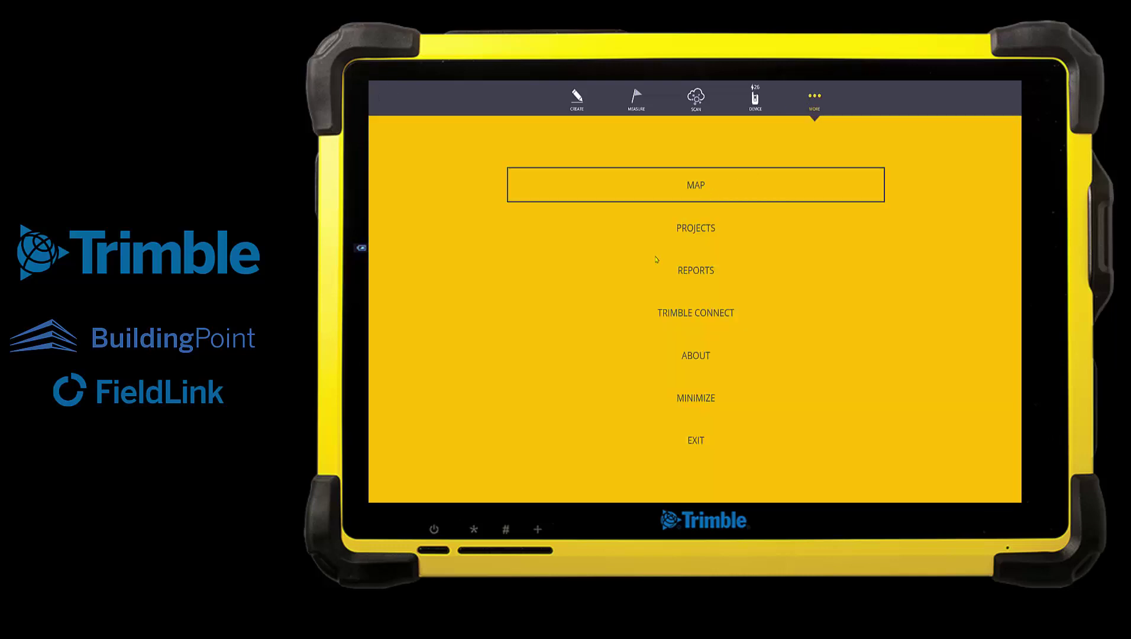
click(631, 188)
click(636, 99)
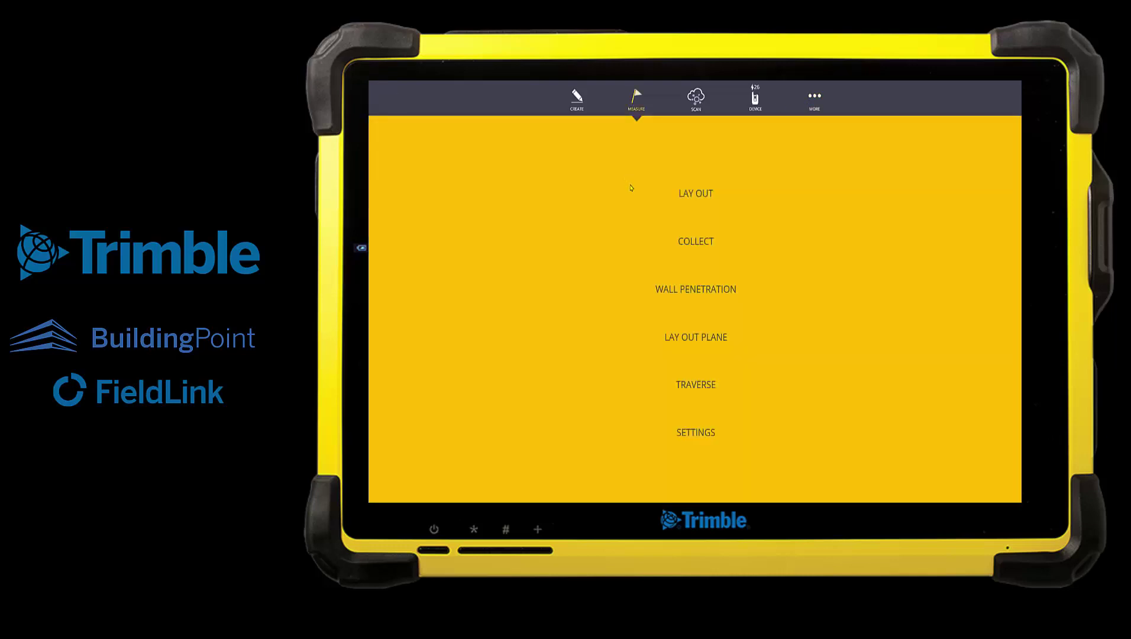
click(686, 198)
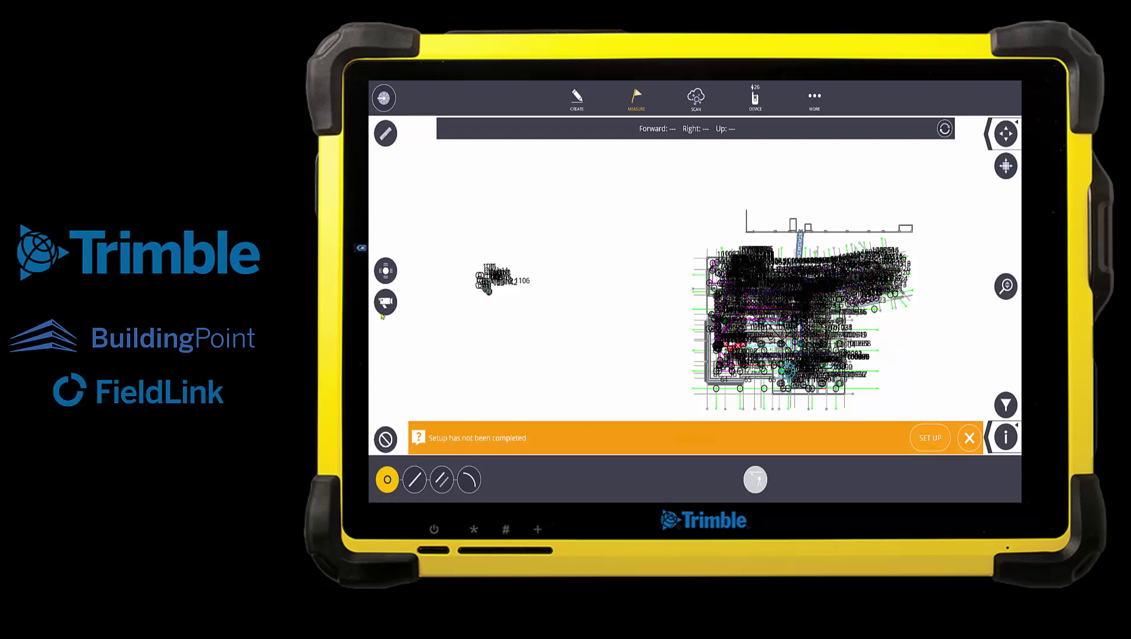
click(968, 438)
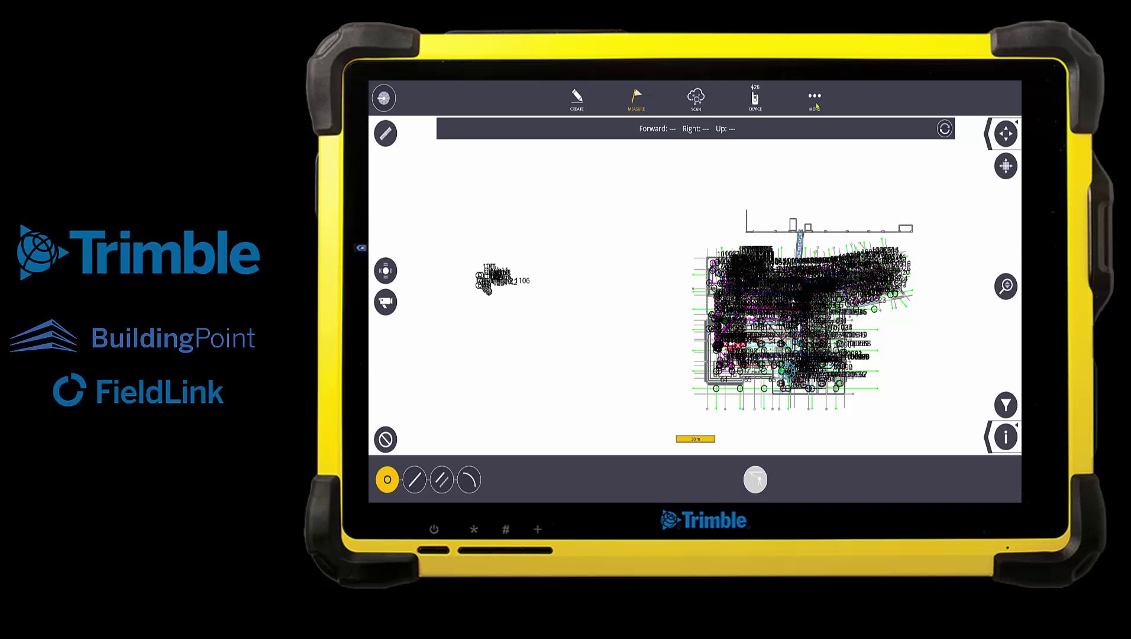
click(815, 102)
Sign in to Trimble Connect, agreeing to disconnect from the instrument.
click(710, 313)
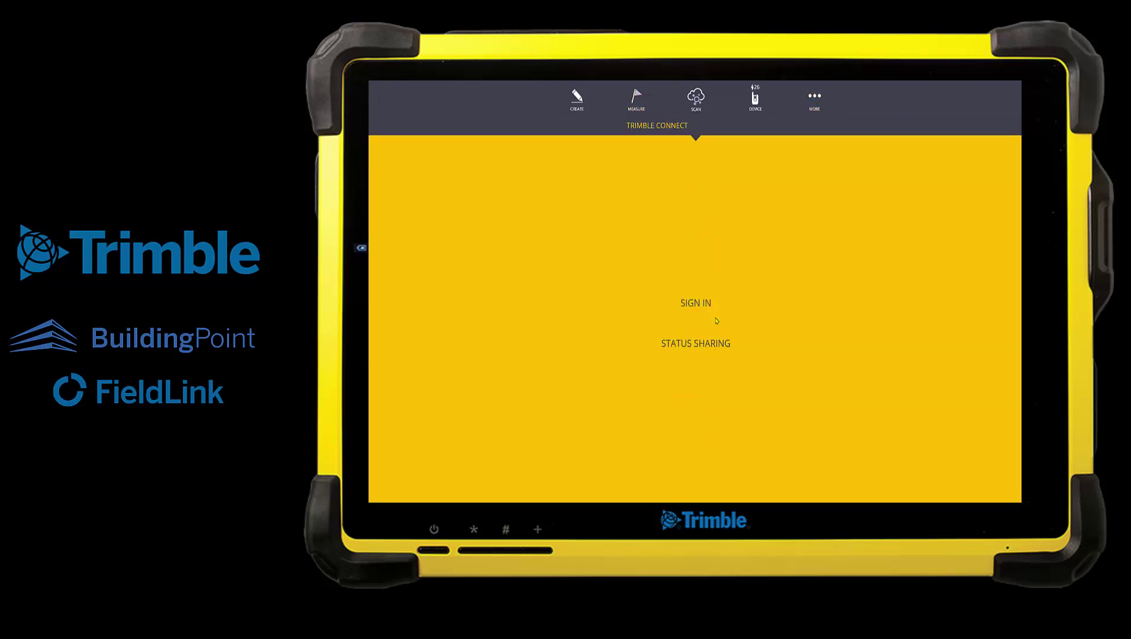
click(707, 307)
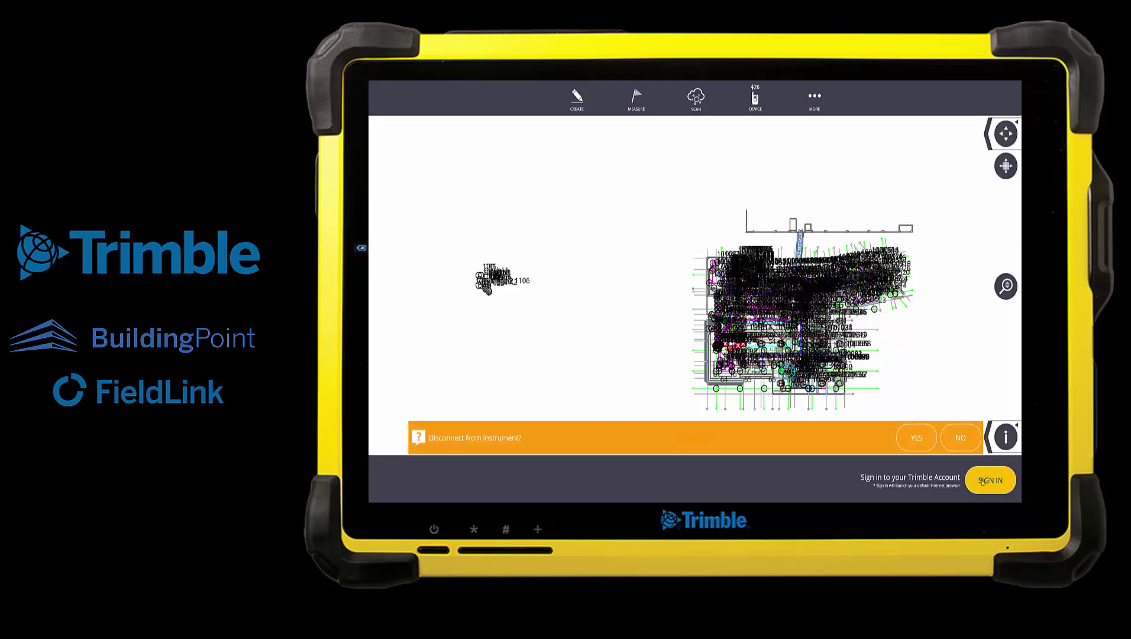
click(916, 441)
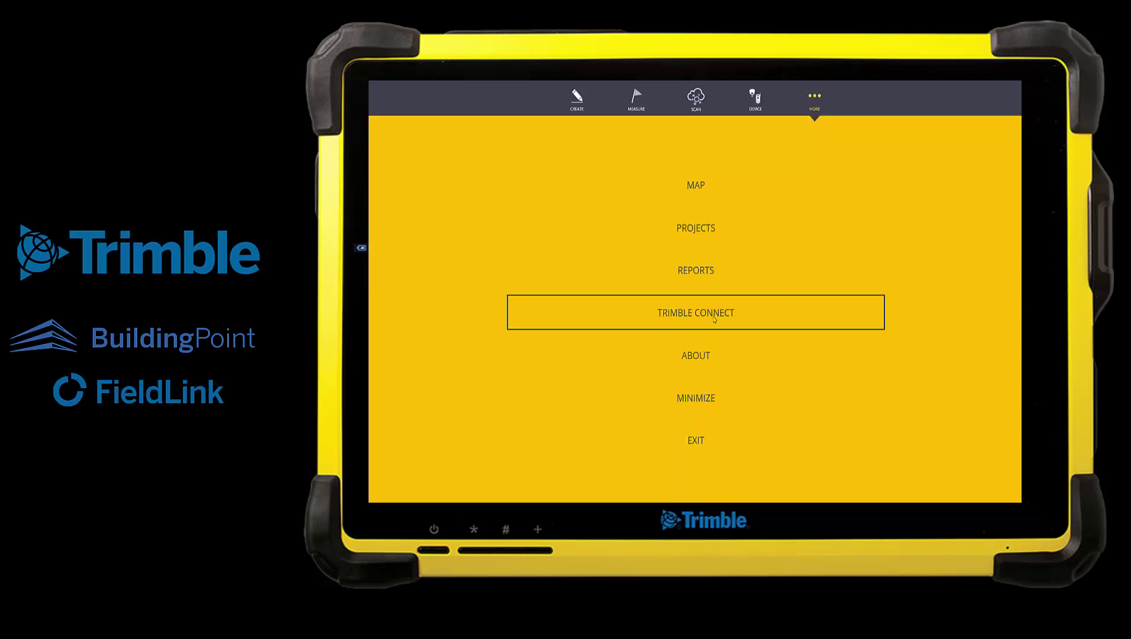
click(714, 319)
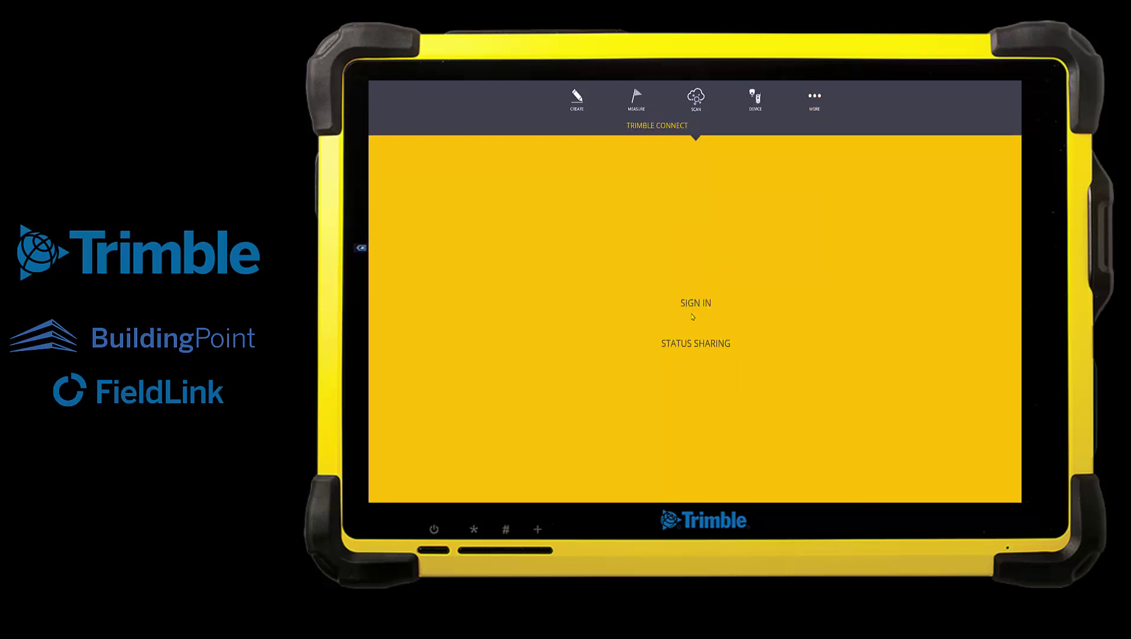
click(986, 482)
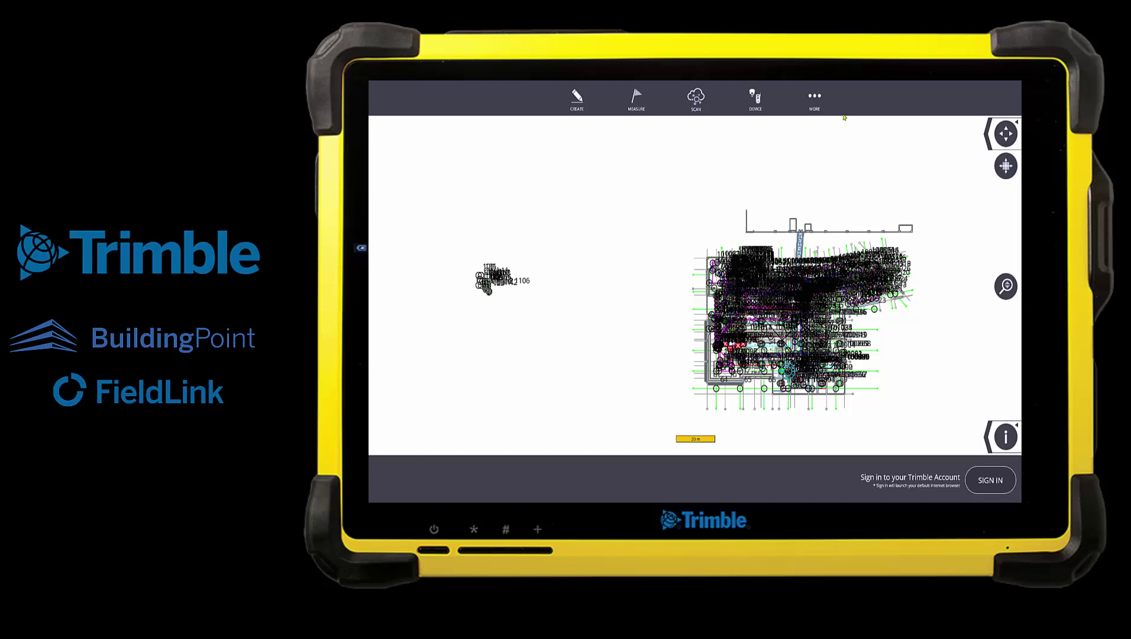
click(973, 482)
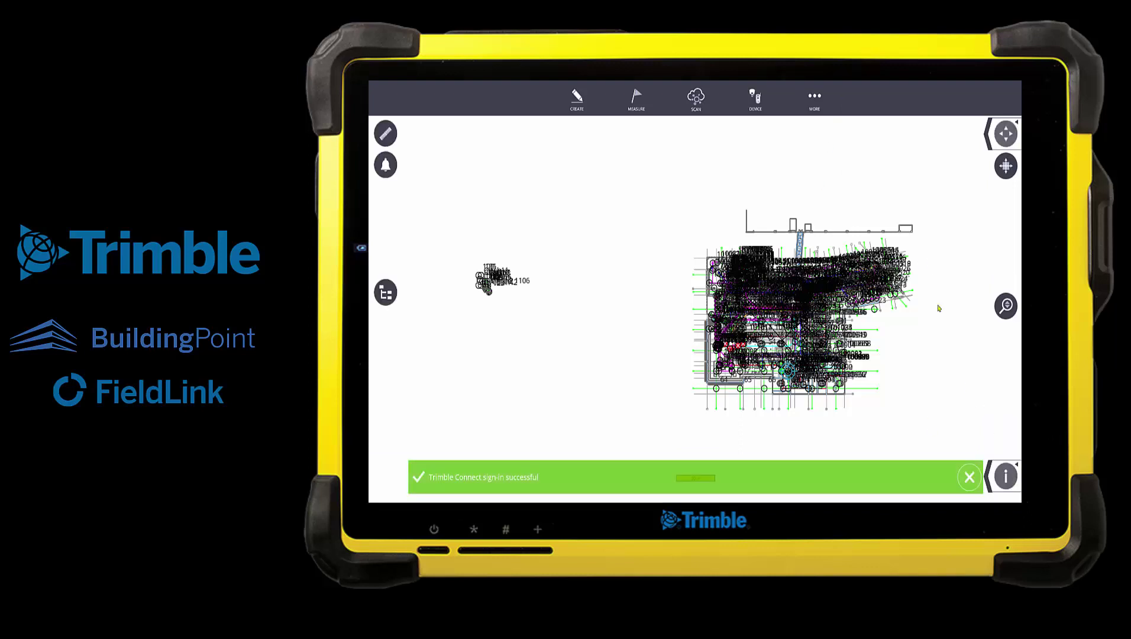
Save job v import as a copy to the TrimbleConnect destination in the NorthAmerica region.
click(815, 100)
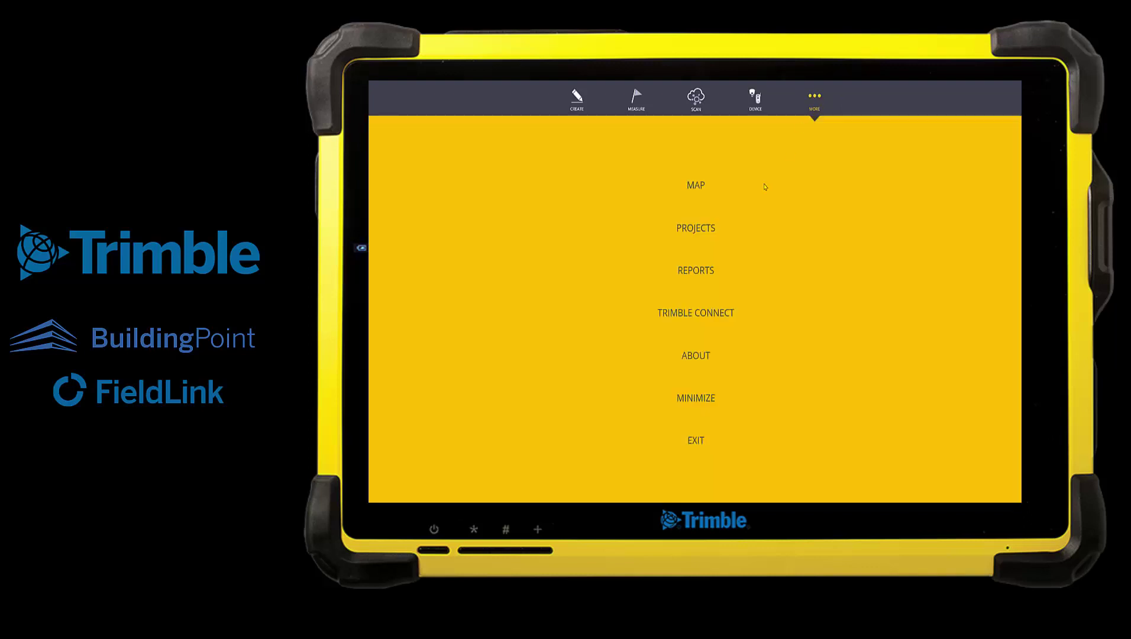
click(702, 230)
click(698, 244)
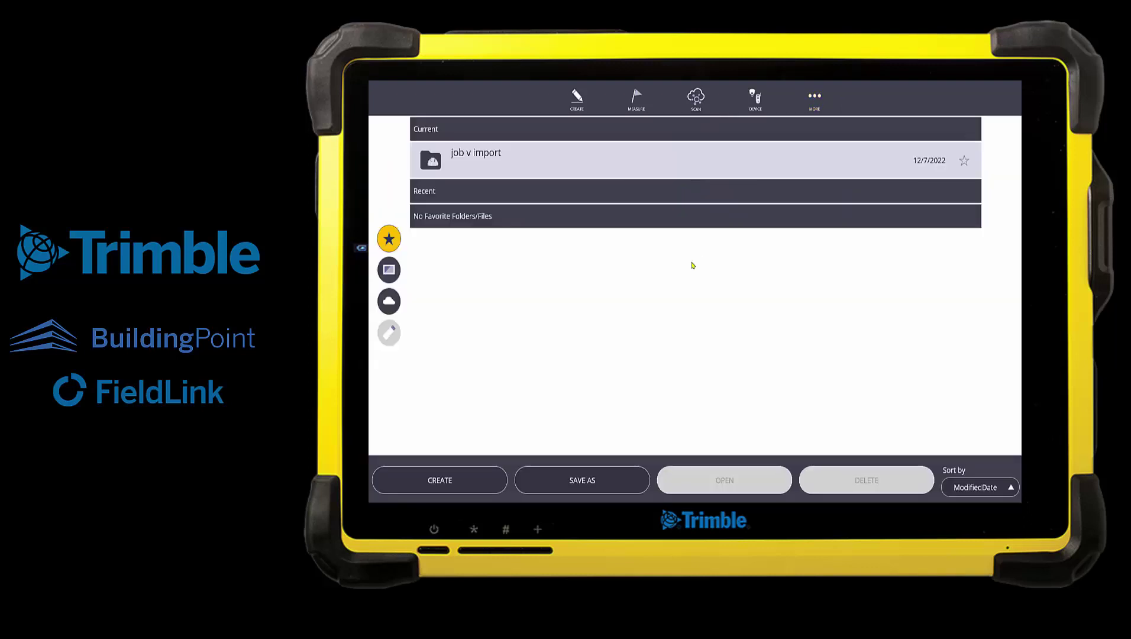
click(571, 489)
click(556, 275)
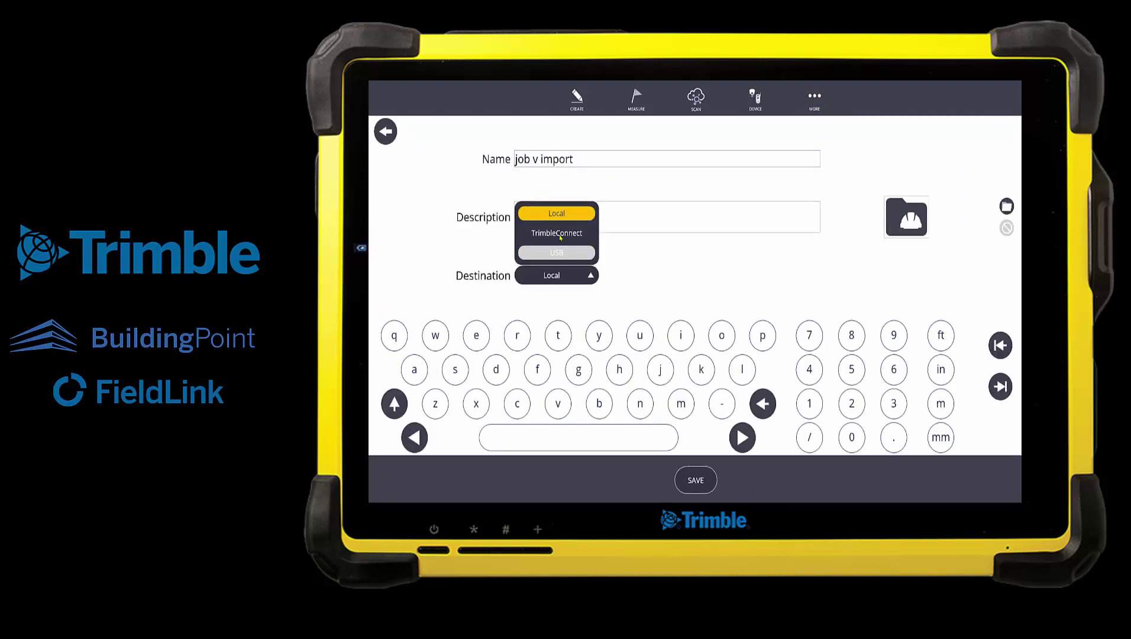
click(561, 235)
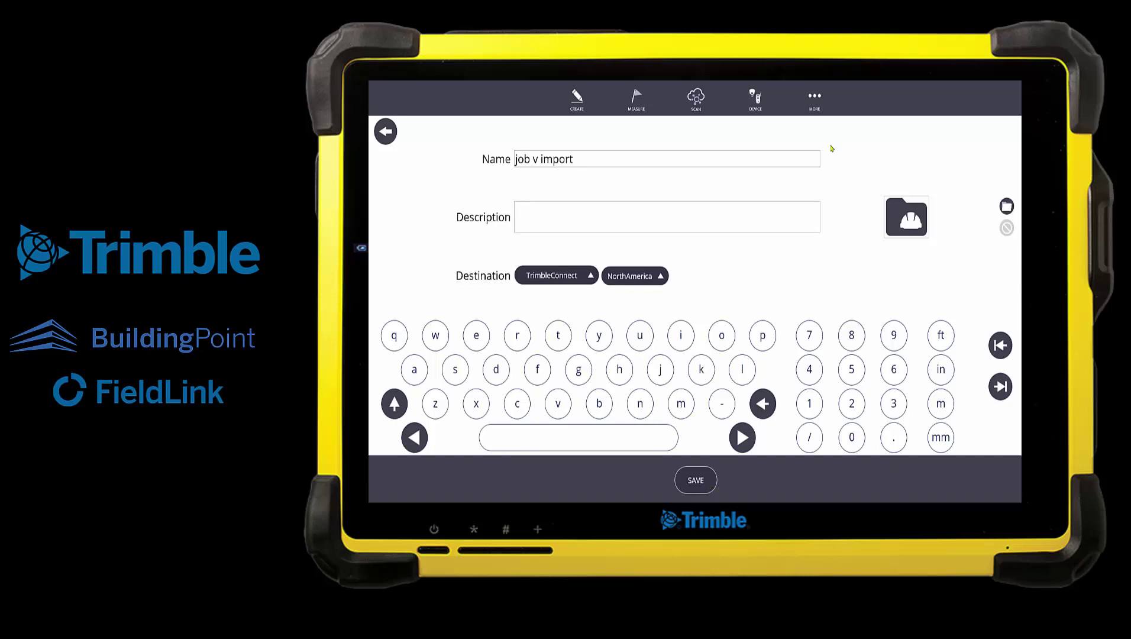
click(815, 97)
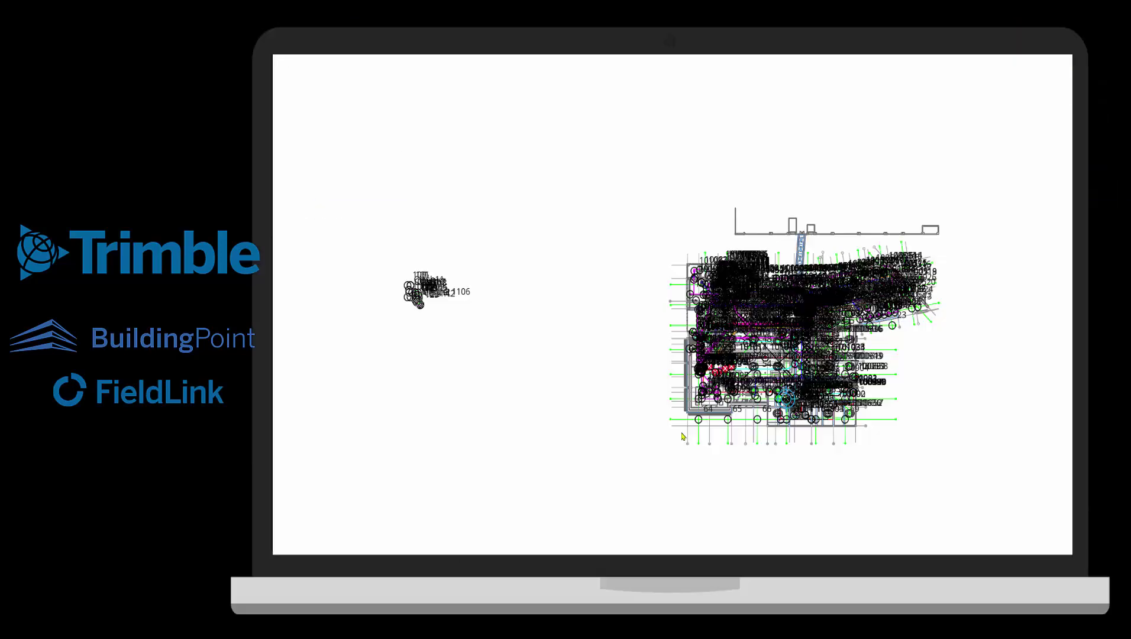
Hide Deck2.tflx and Deck 03.tflx in turn to view each deck model alone.
scroll(514, 336, down, 2)
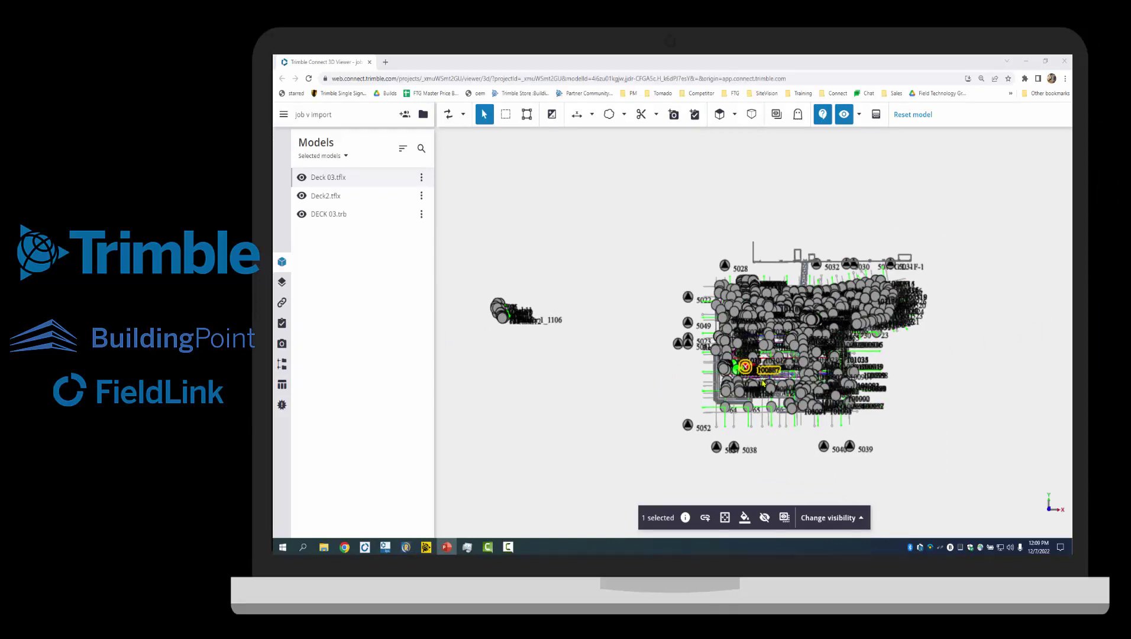
scroll(828, 393, up, 2)
scroll(515, 343, down, 1)
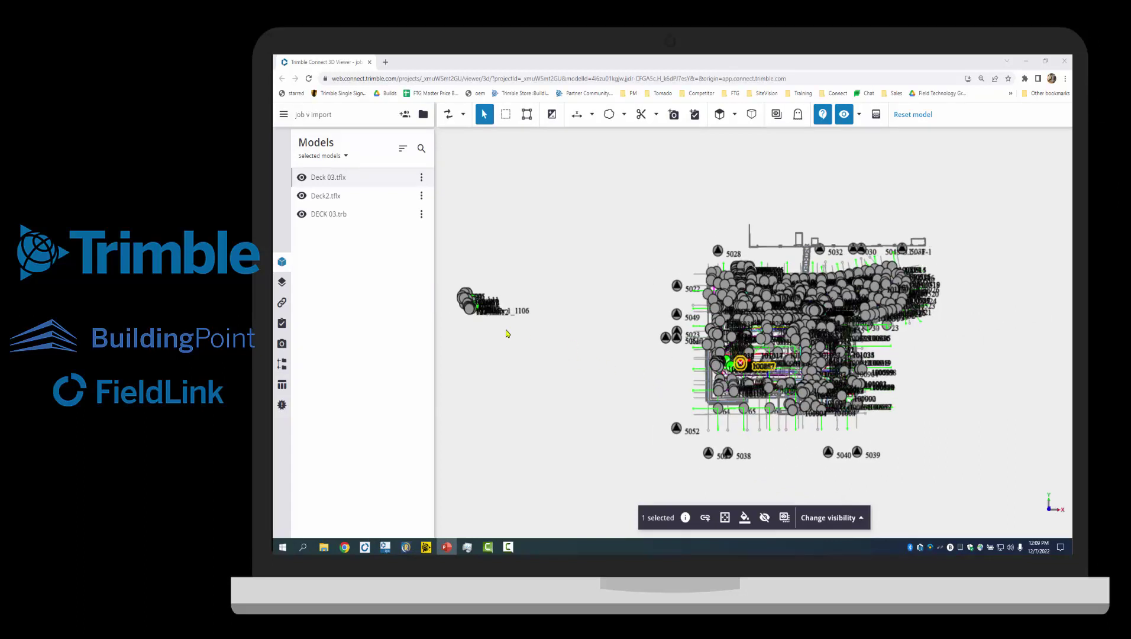
click(301, 195)
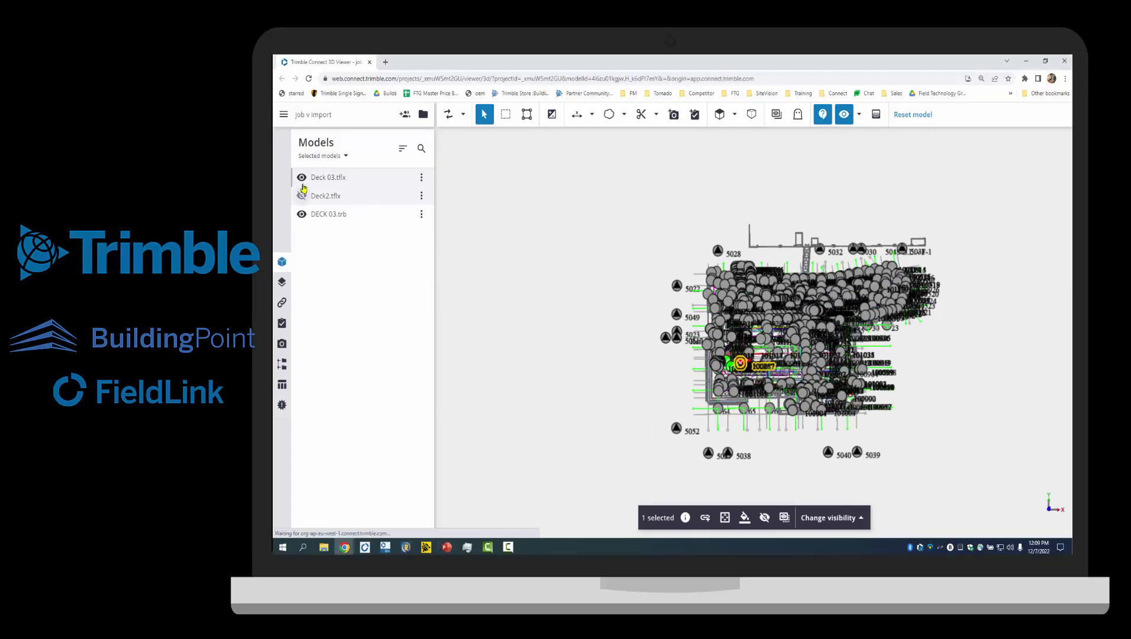
click(302, 178)
click(301, 196)
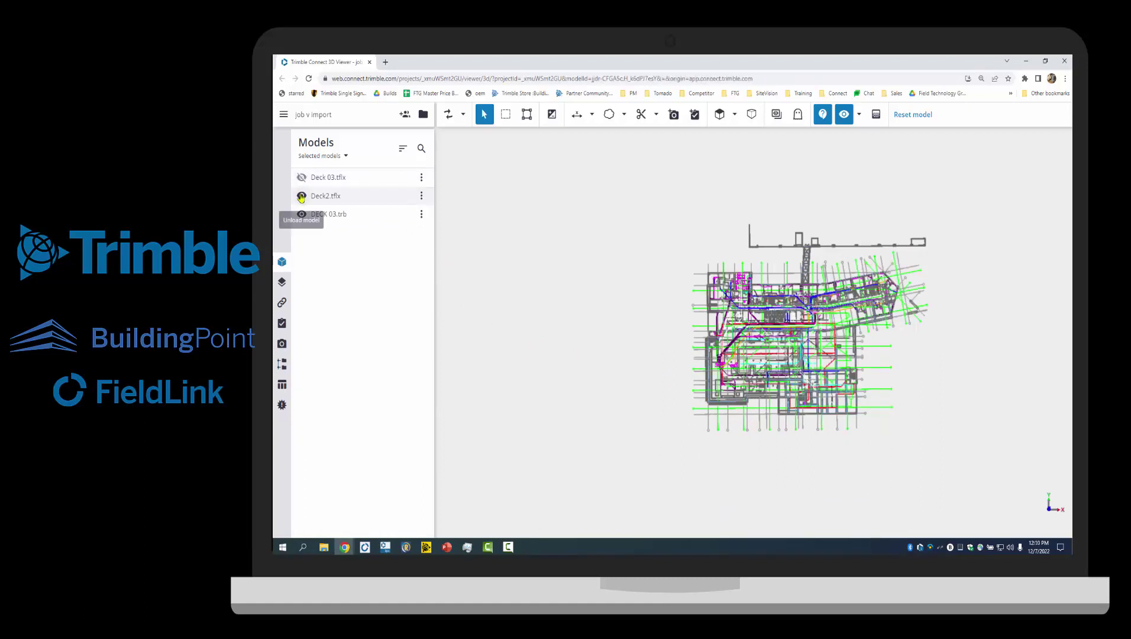
click(302, 195)
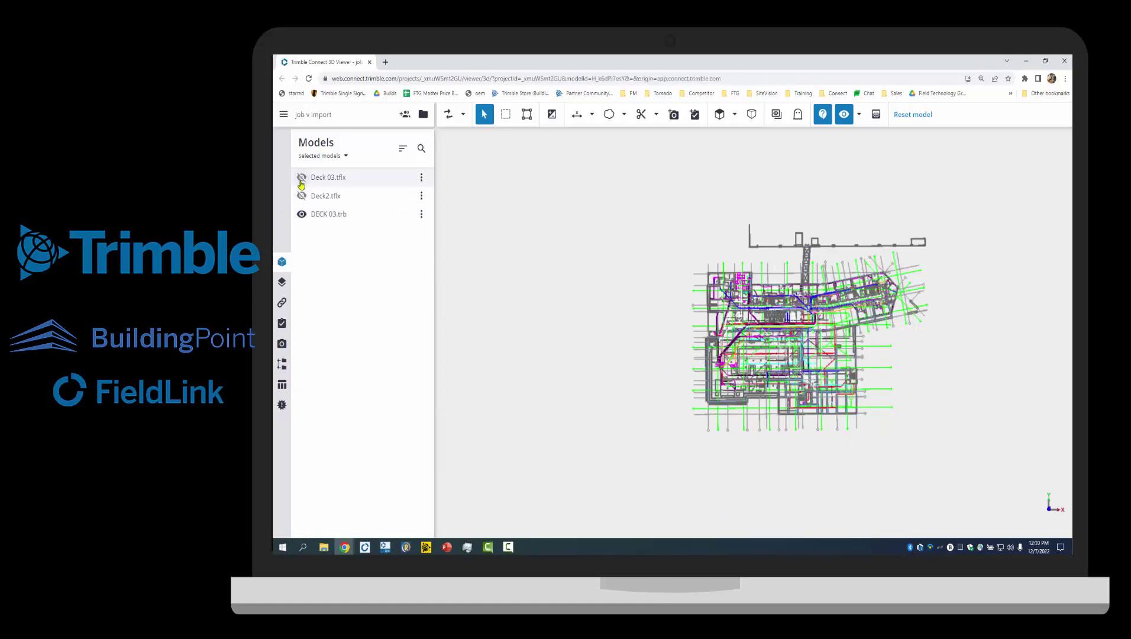
Turn Deck 03.tflx and Deck2.tflx back on and zoom in on all three models.
click(302, 177)
click(301, 196)
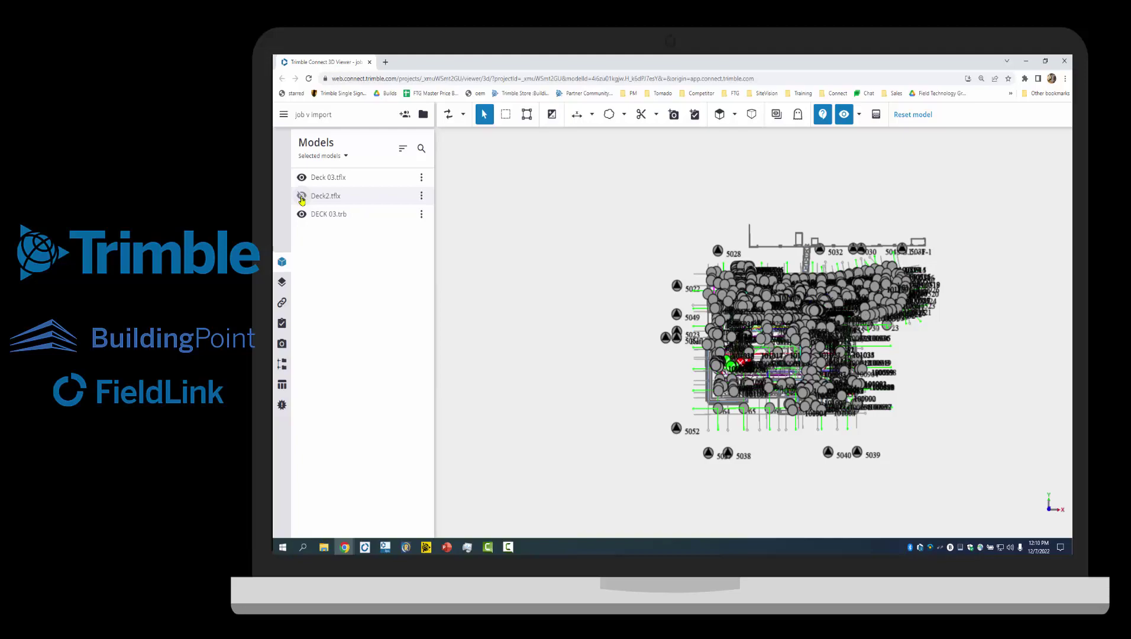
scroll(726, 363, up, 3)
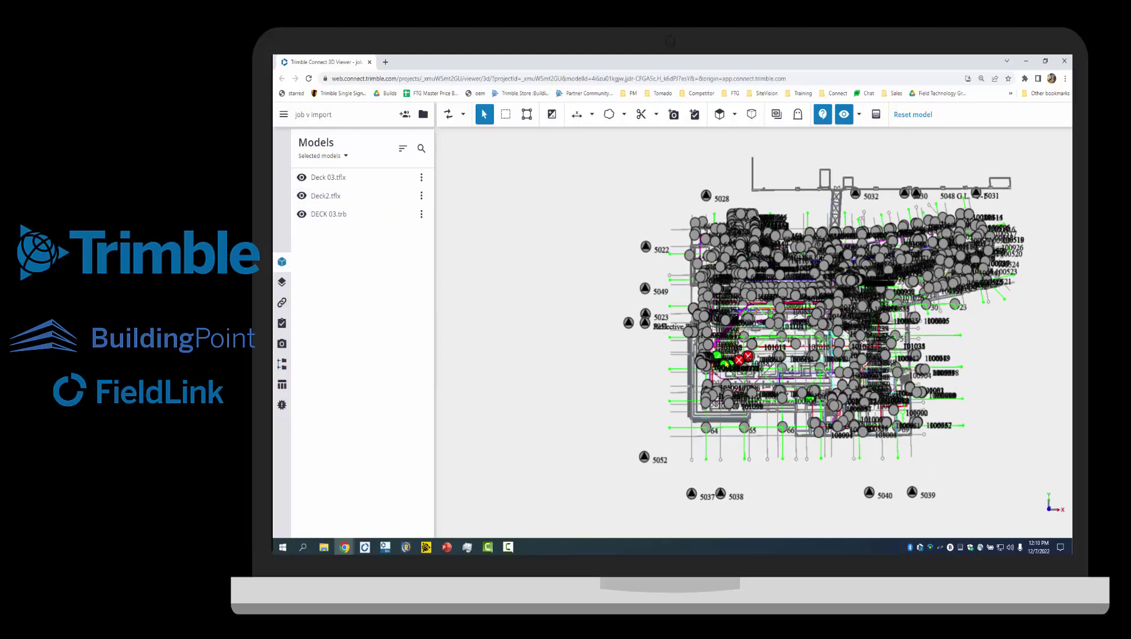
scroll(725, 363, up, 2)
scroll(749, 362, up, 3)
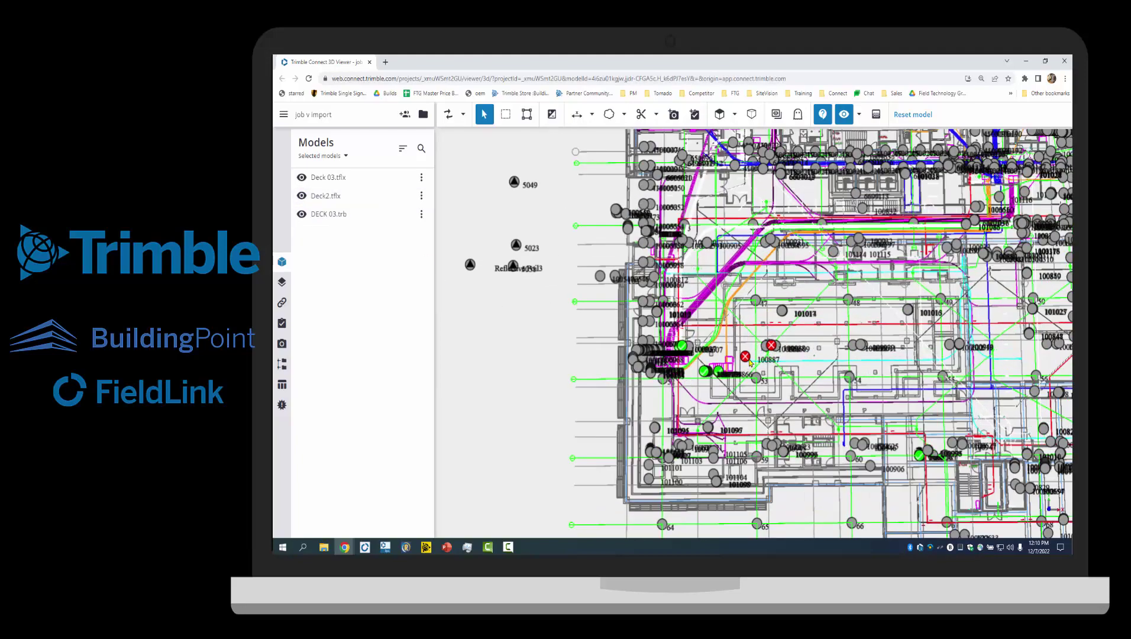
scroll(749, 362, up, 4)
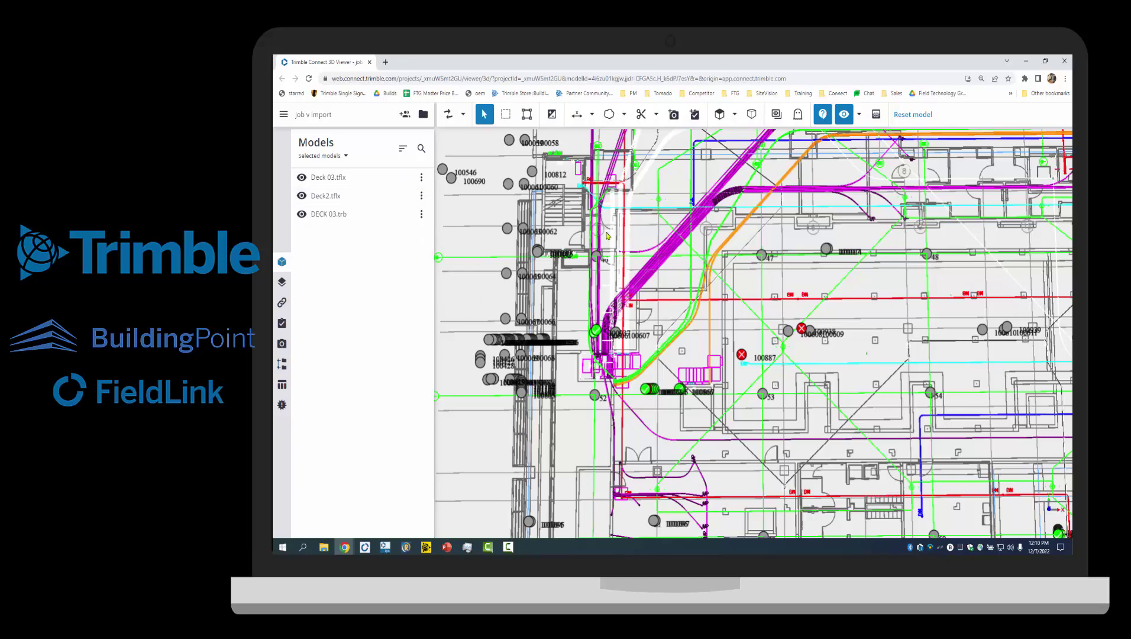
Inspect point 100887's FL_Point Property details, then bring up Trimble Connect Sync showing job v import's schedules.
click(743, 355)
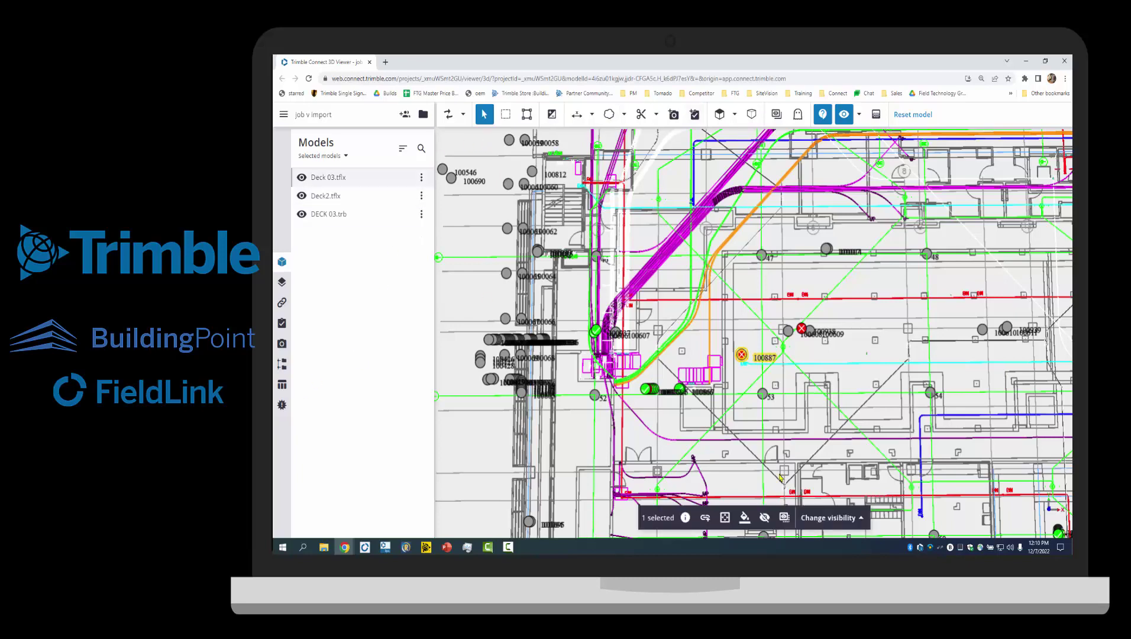
click(688, 517)
click(1016, 240)
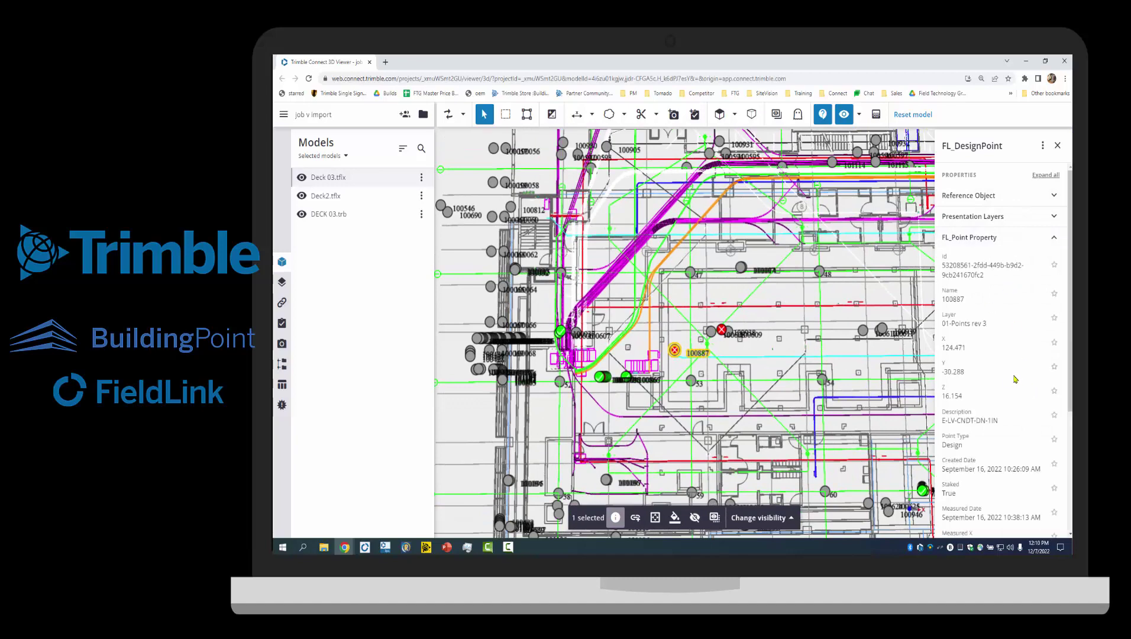
scroll(1007, 375, down, 3)
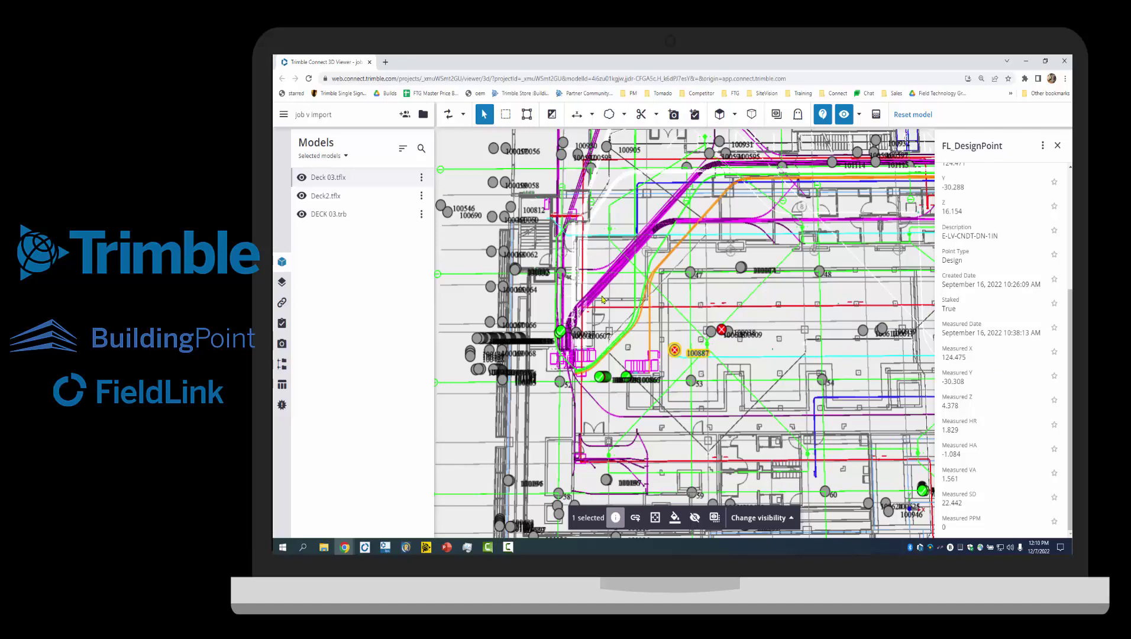
scroll(602, 298, down, 3)
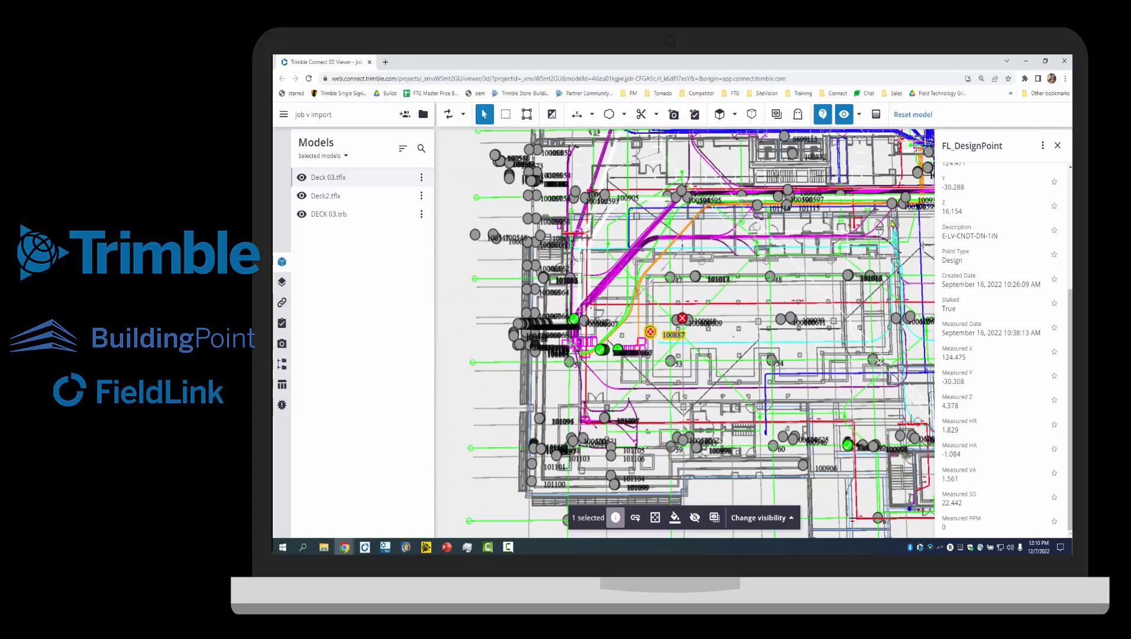
click(1025, 62)
drag(613, 166, 611, 158)
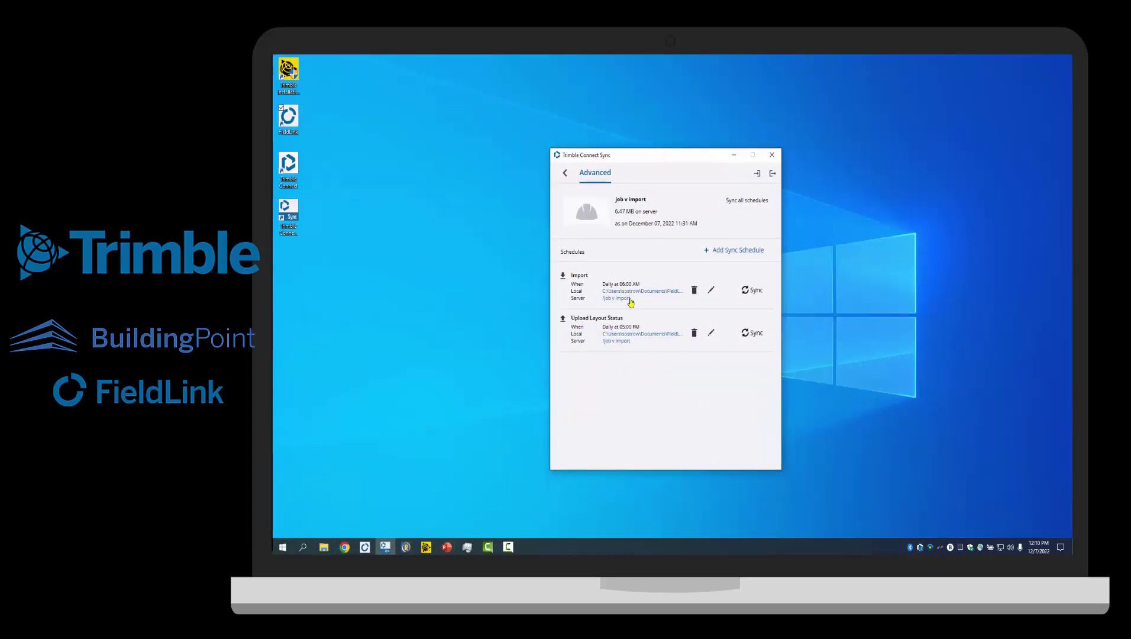